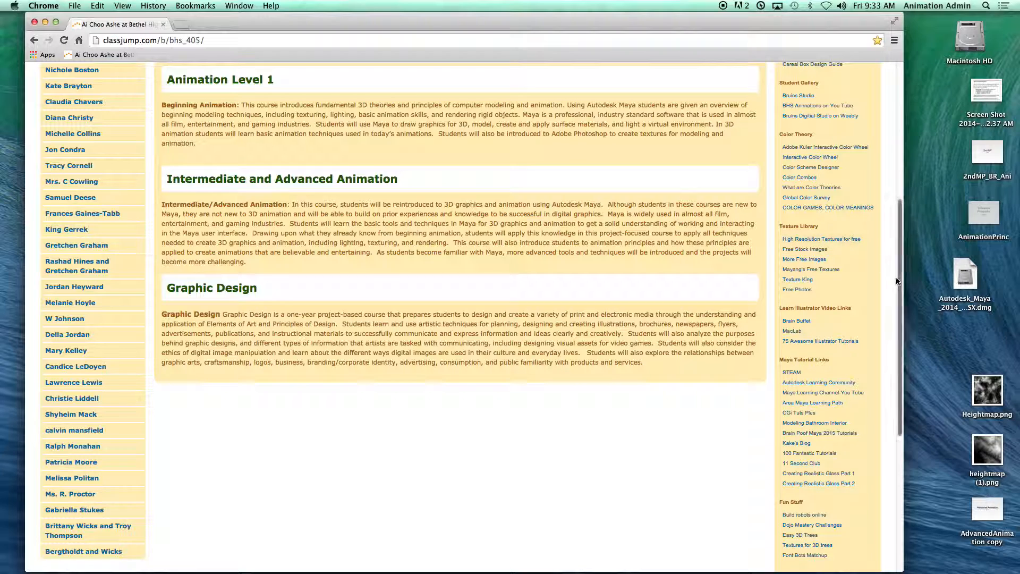
# Step: Open the Easy 3D Trees site from the Fun Stuff links on the class page
pyautogui.scroll(-4, 896, 328)
pyautogui.scroll(-8, 896, 328)
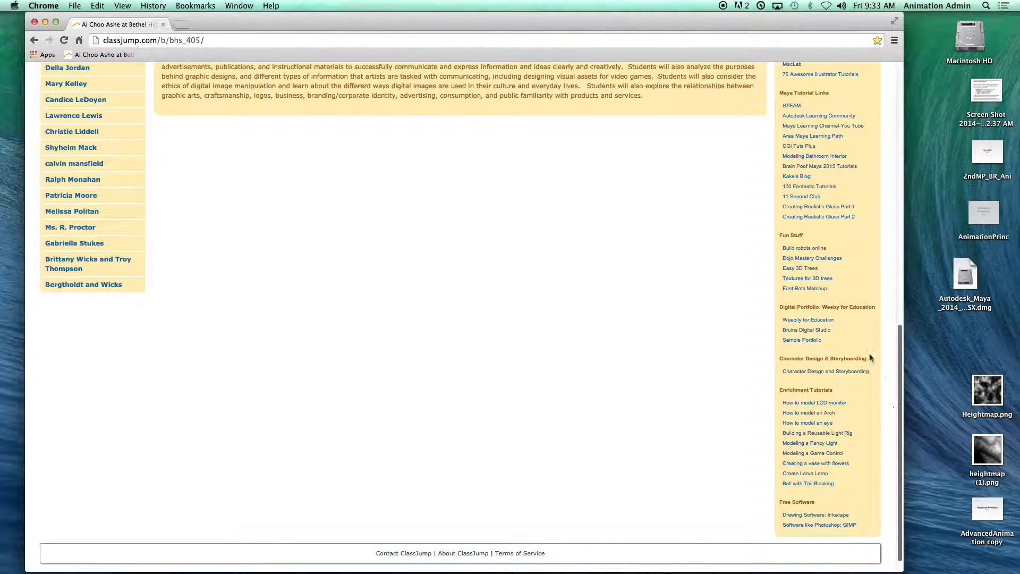
pyautogui.click(797, 268)
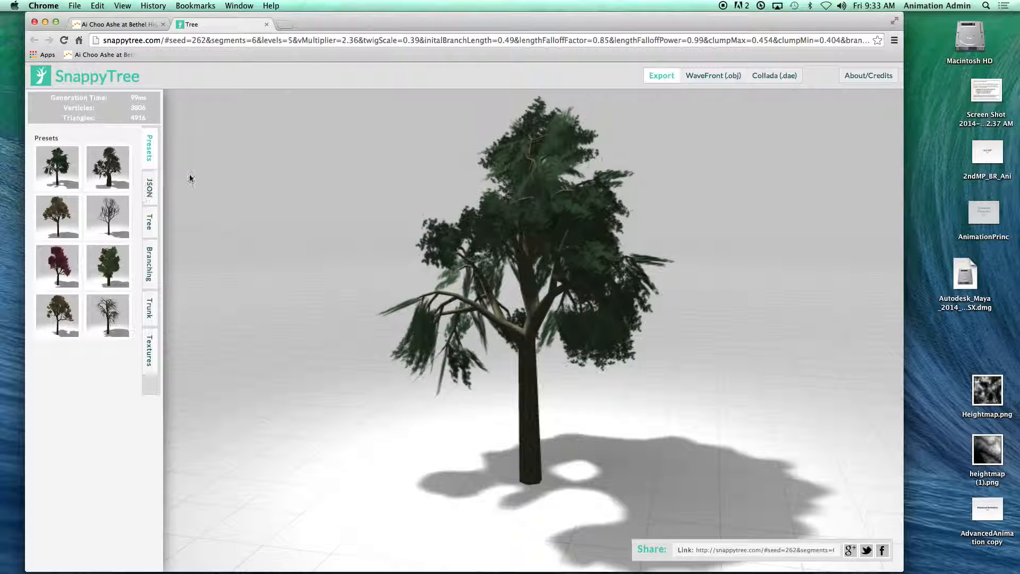
# Step: Try several tree presets and settle on the full green tree in the third row
pyautogui.click(107, 169)
pyautogui.click(106, 218)
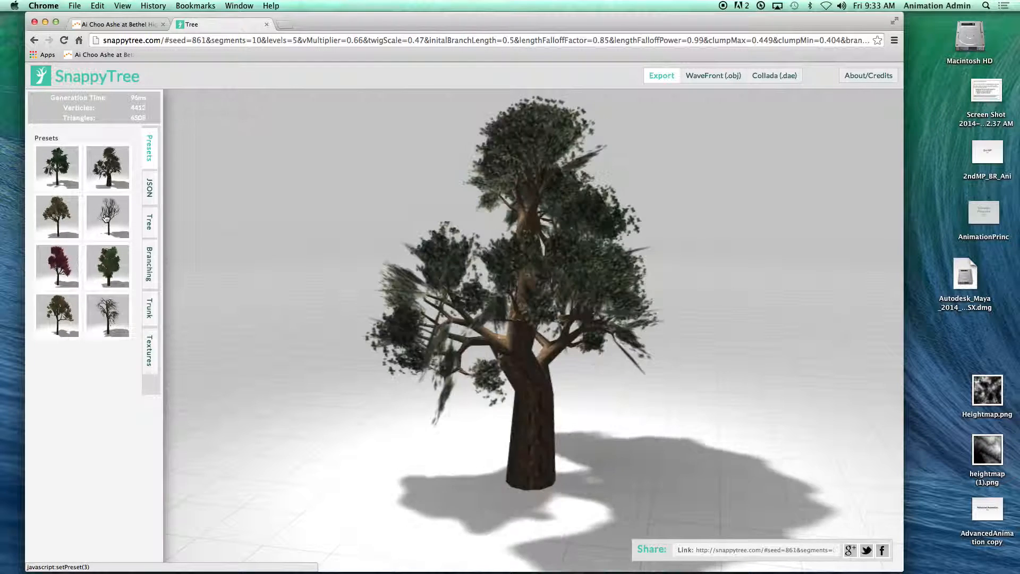
pyautogui.click(56, 226)
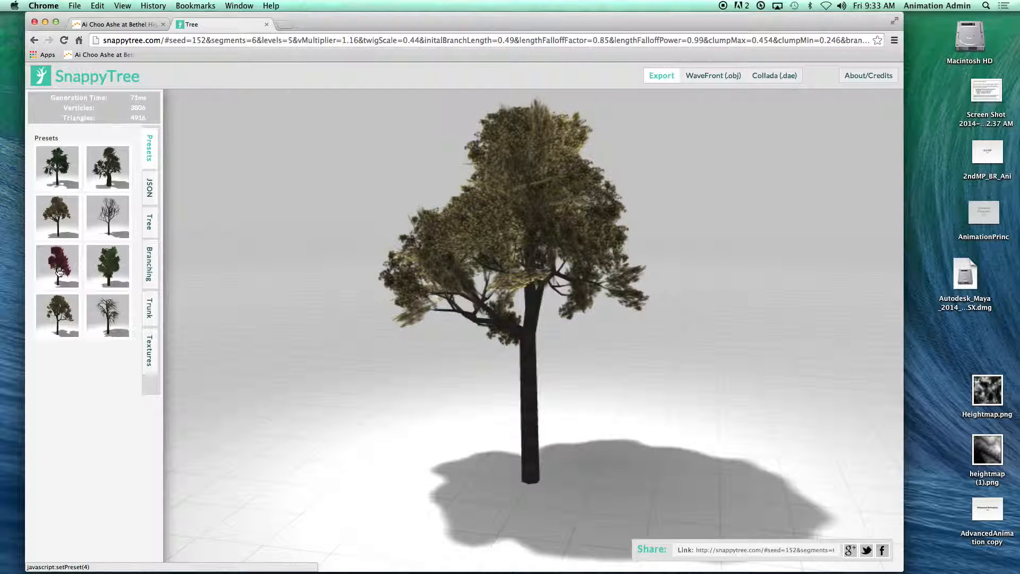
pyautogui.click(58, 276)
pyautogui.click(106, 271)
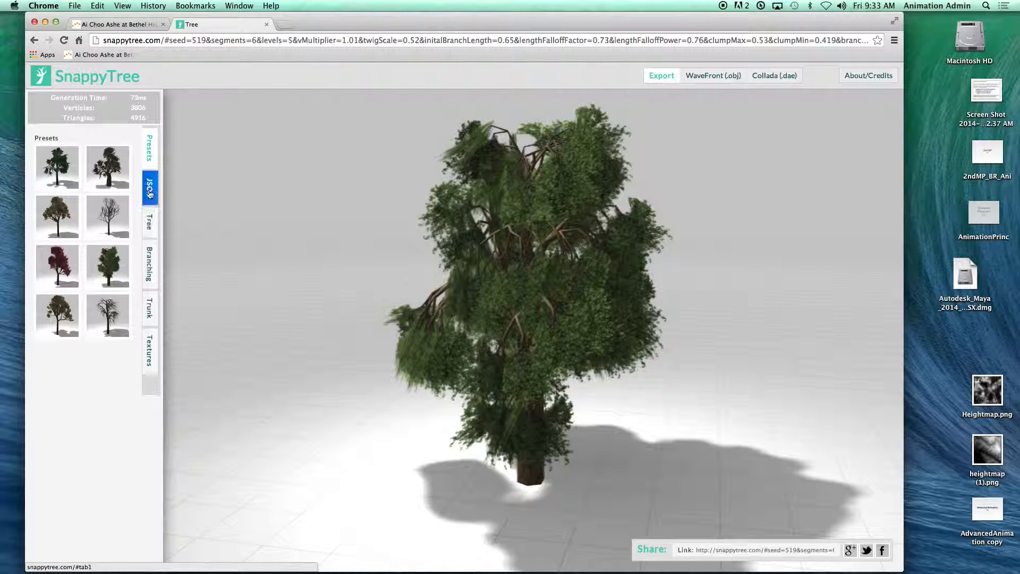
# Step: Set the tree's Texture V multiplier to about 1.21 and increase the branch Droop so the foliage lifts off the trunk
pyautogui.click(149, 187)
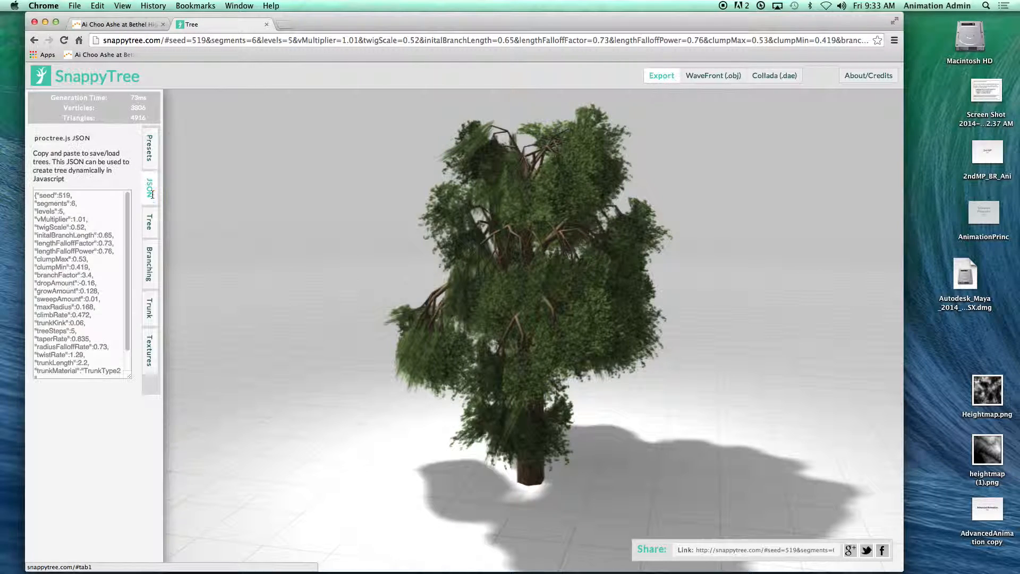
pyautogui.click(149, 222)
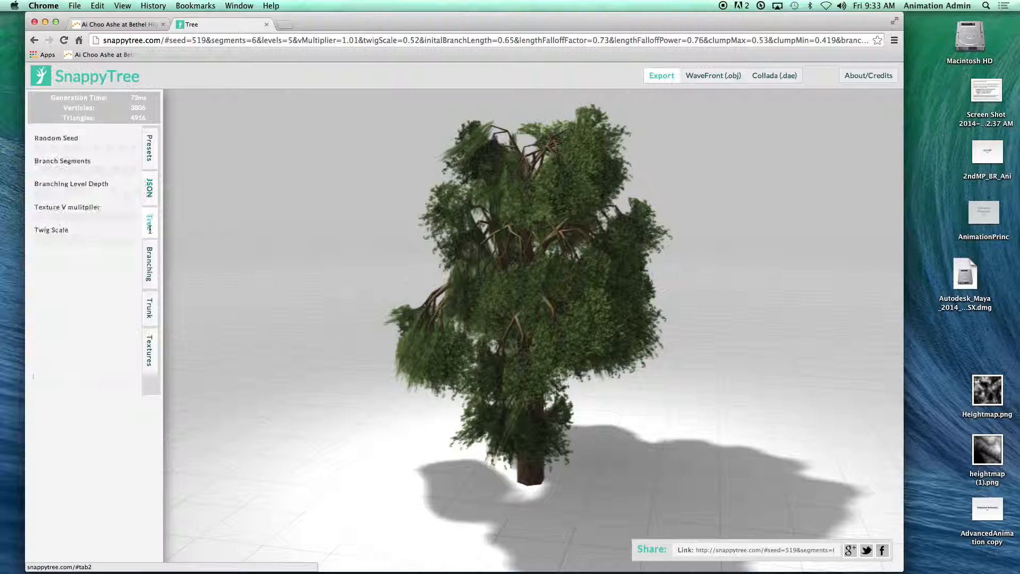
pyautogui.click(87, 149)
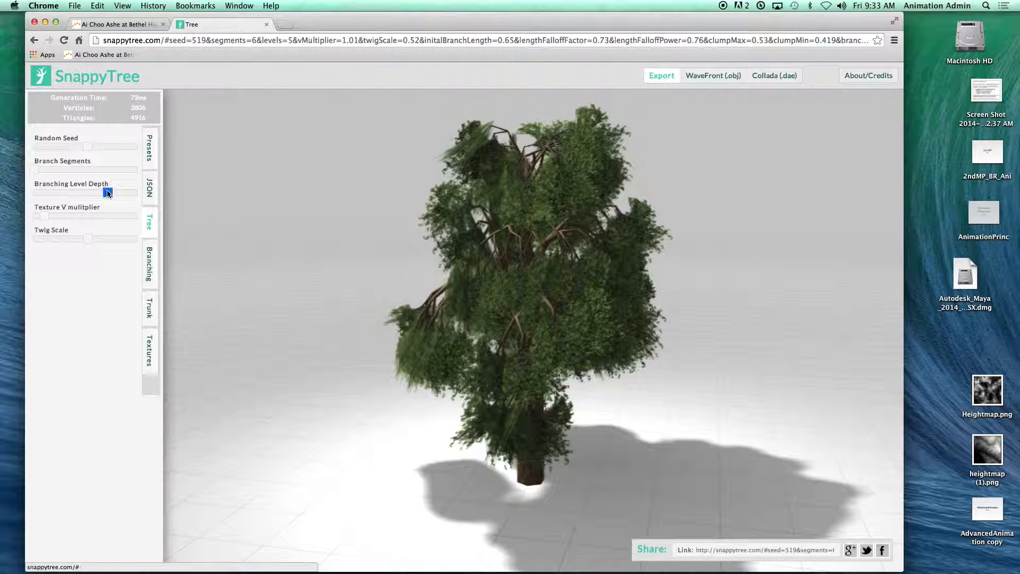
pyautogui.moveTo(45, 215)
pyautogui.mouseDown()
pyautogui.moveTo(59, 216)
pyautogui.moveTo(44, 216)
pyautogui.mouseUp()
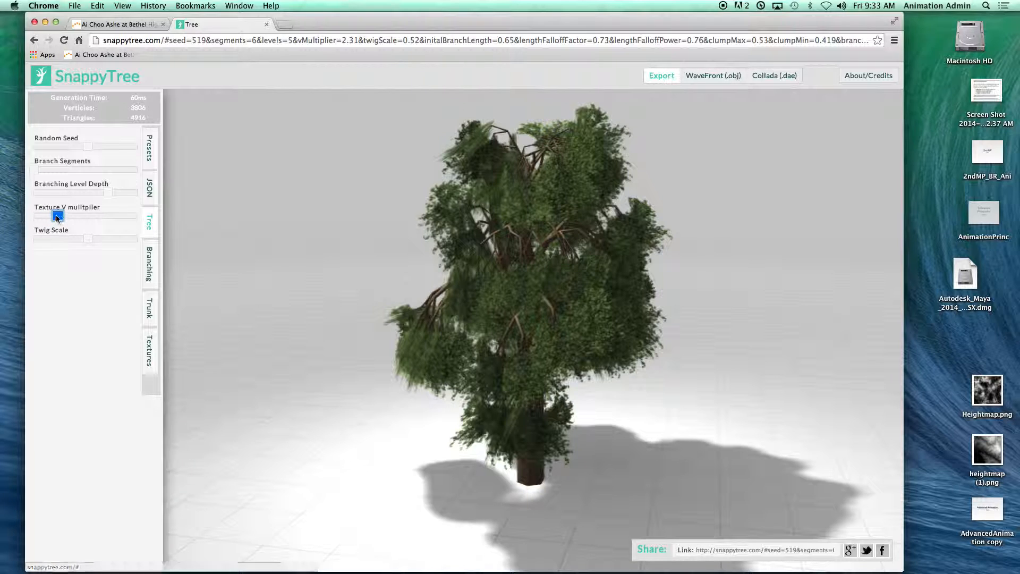
pyautogui.click(149, 264)
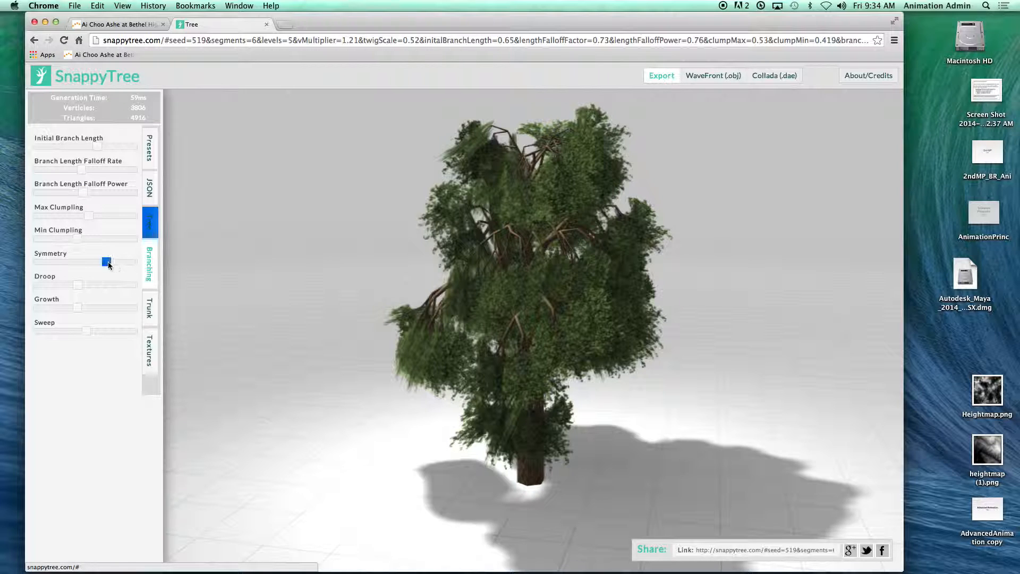
pyautogui.moveTo(78, 285); pyautogui.dragTo(95, 284)
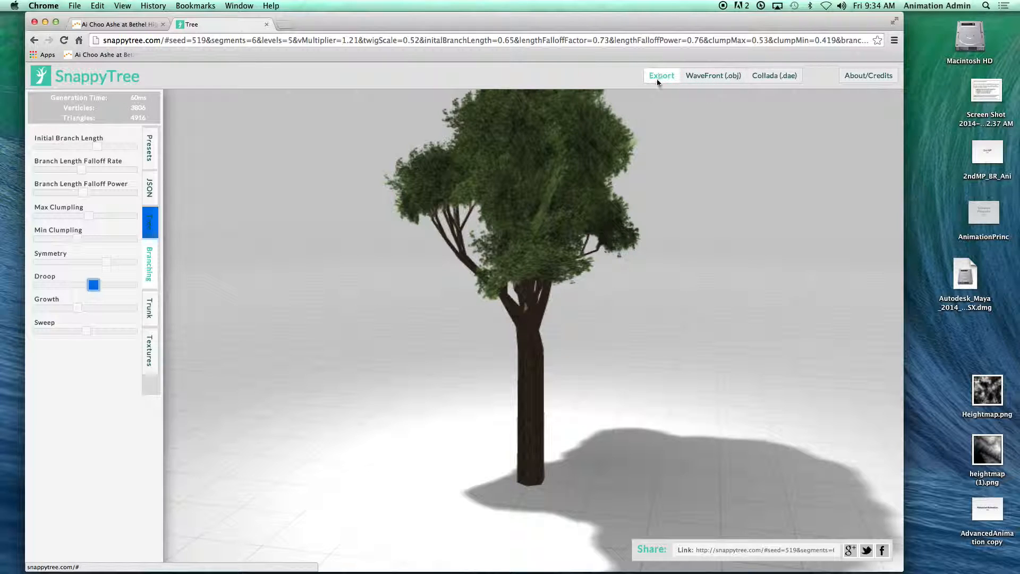
# Step: Export the tree in WaveFront format, download it as tree.obj, and close the generator page
pyautogui.click(722, 79)
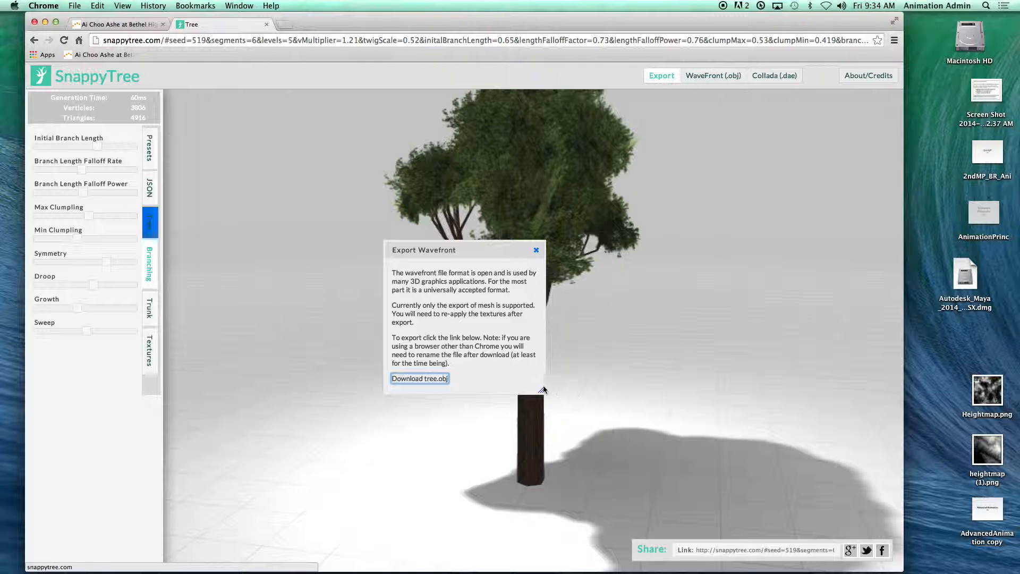
pyautogui.click(422, 379)
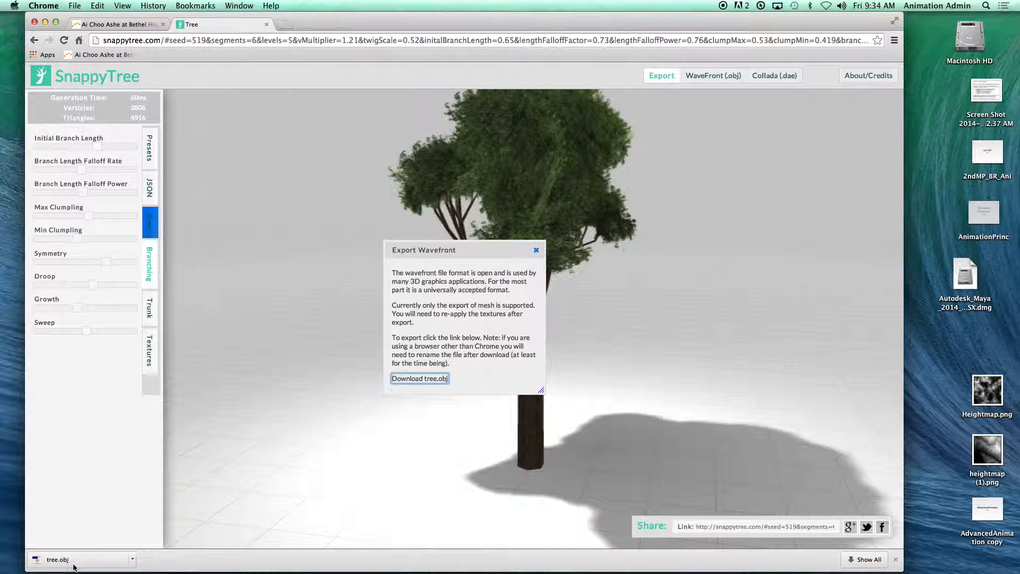
pyautogui.click(266, 25)
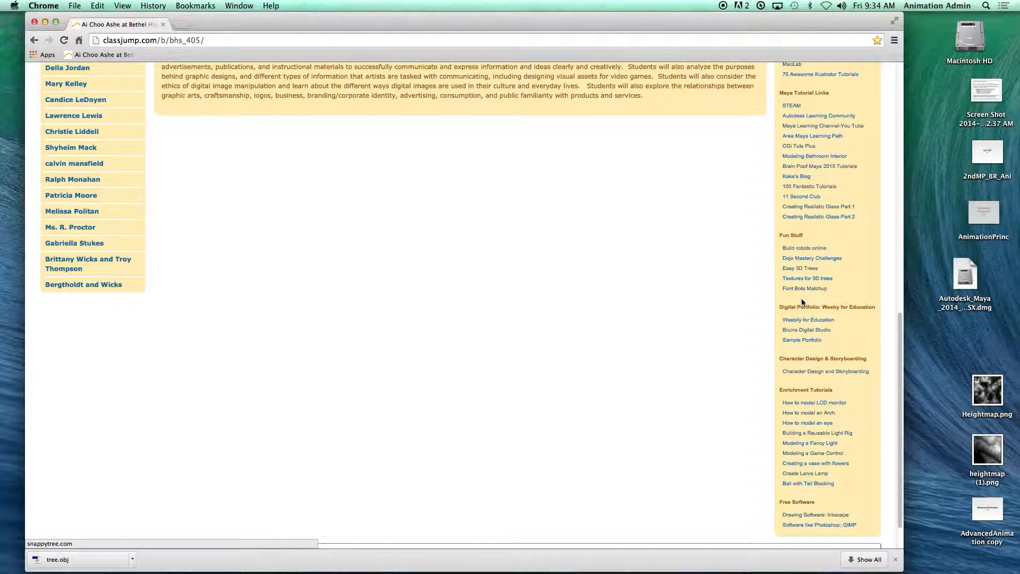
# Step: Open the Textures for 3D trees site, add the red-orange leaf texture, and draw the tree
pyautogui.click(808, 280)
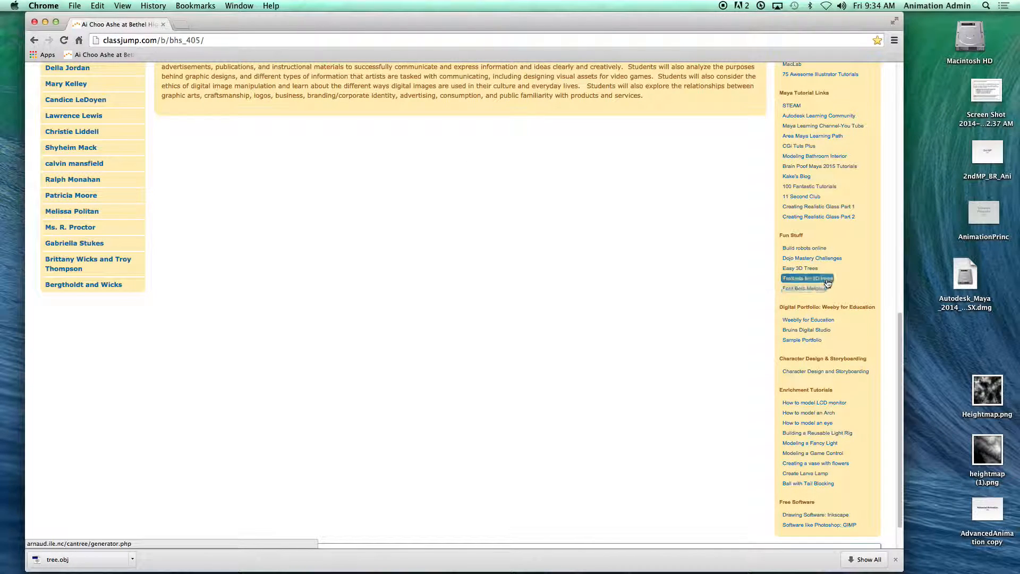
pyautogui.click(811, 278)
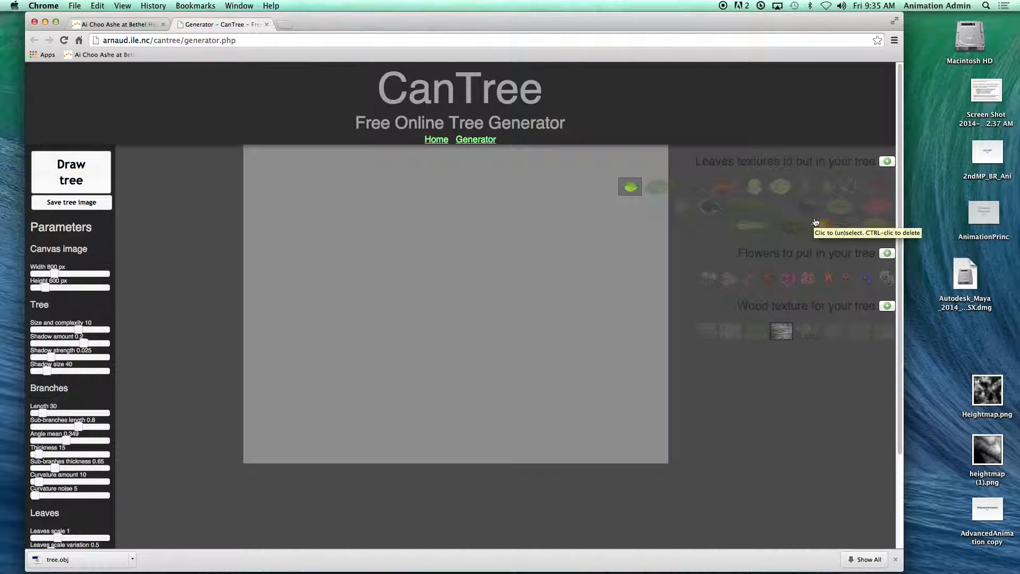
pyautogui.click(732, 197)
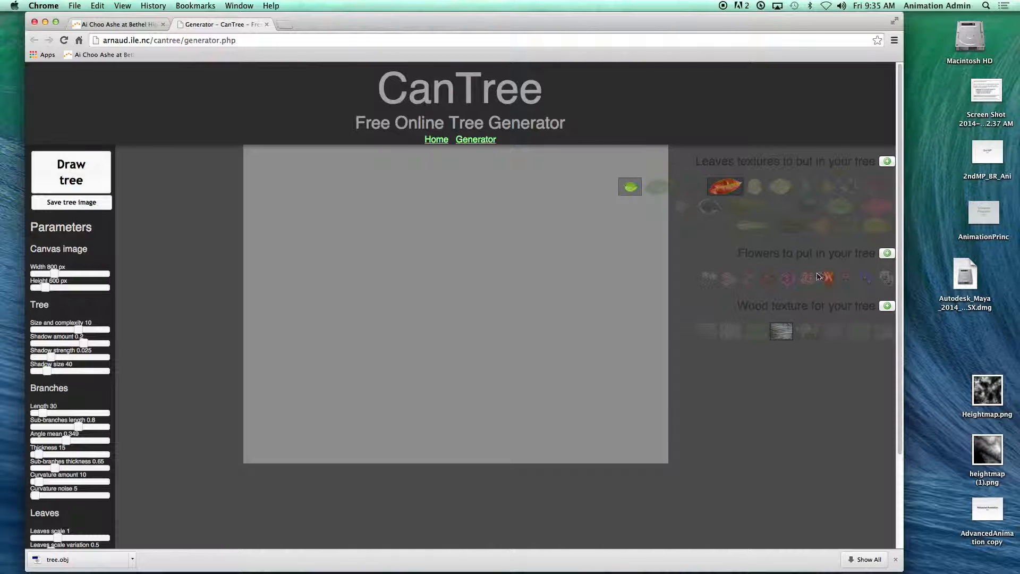
pyautogui.click(74, 182)
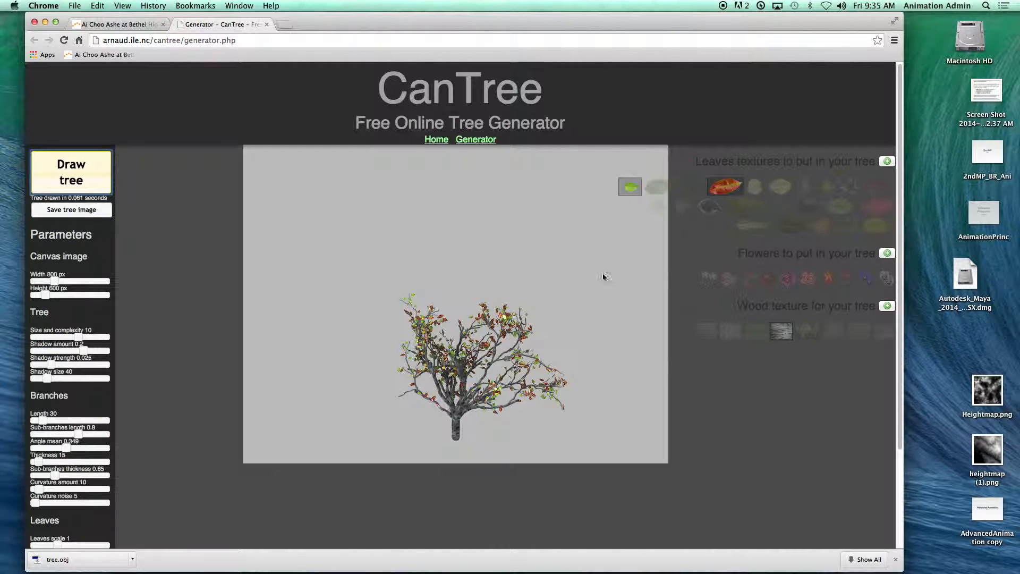
# Step: Save the drawn tree image to the Desktop under the name tree
pyautogui.click(71, 210)
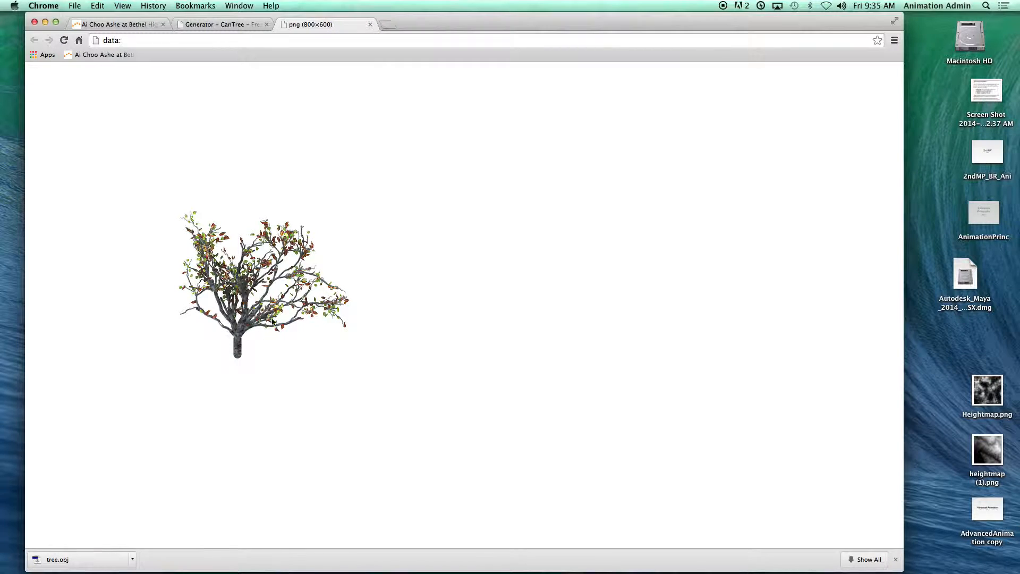
pyautogui.rightClick(246, 271)
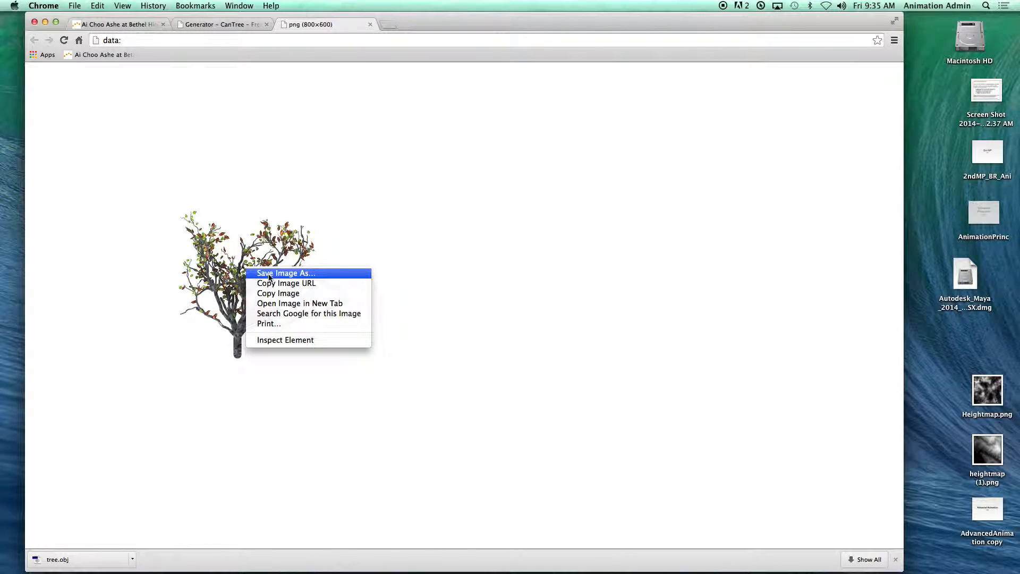
pyautogui.click(268, 273)
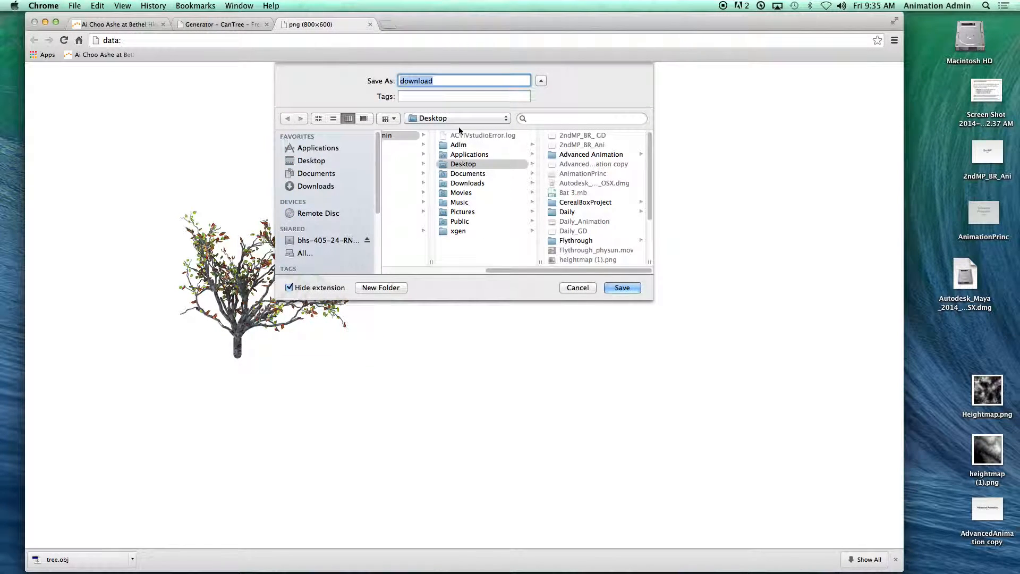
pyautogui.write('tree')
pyautogui.click(619, 290)
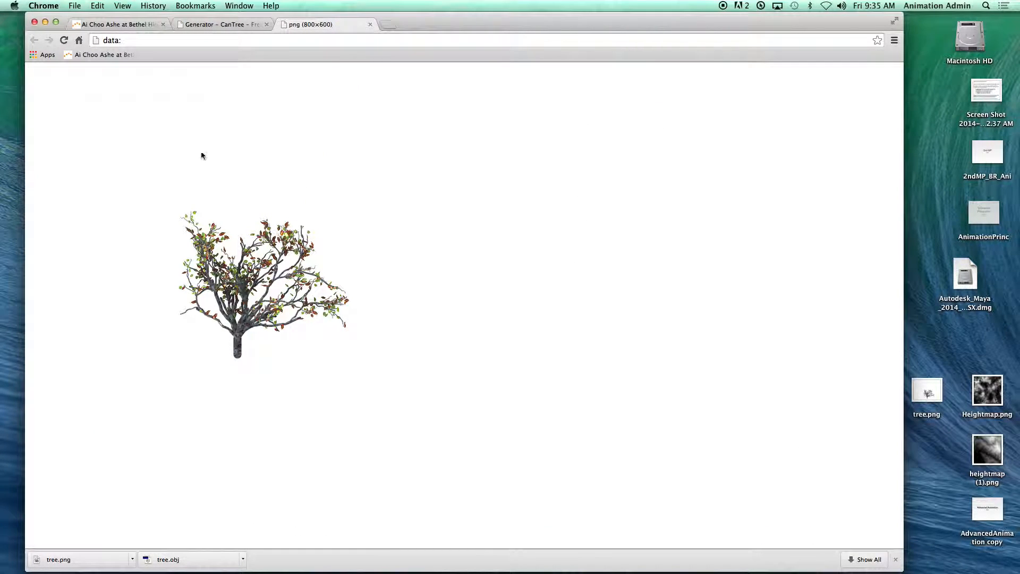
# Step: Switch to Finder, clearing the browser and Maya windows out of the way, and move tree.obj from Downloads to the Desktop
pyautogui.click(45, 21)
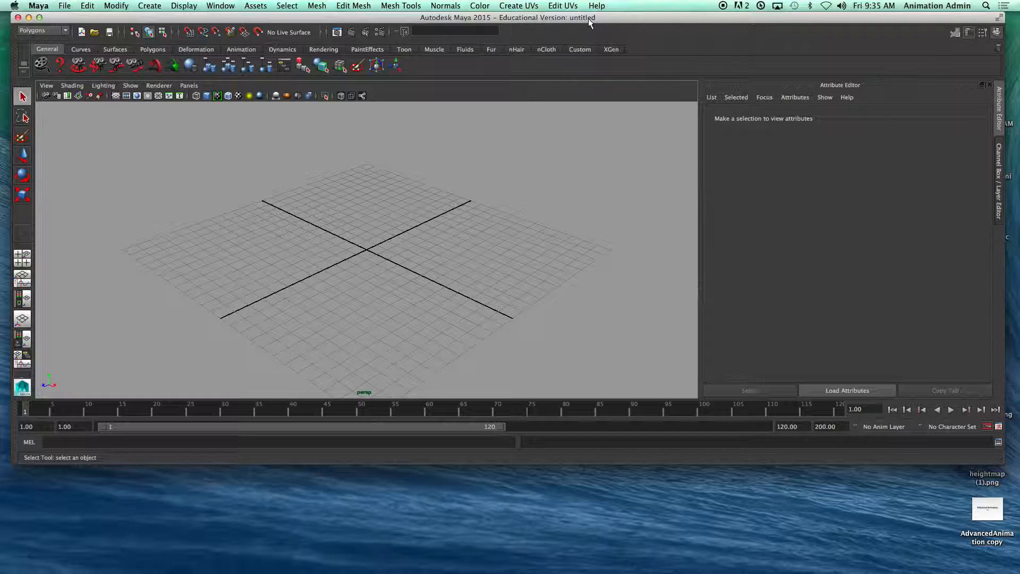
pyautogui.moveTo(588, 18); pyautogui.dragTo(422, 280)
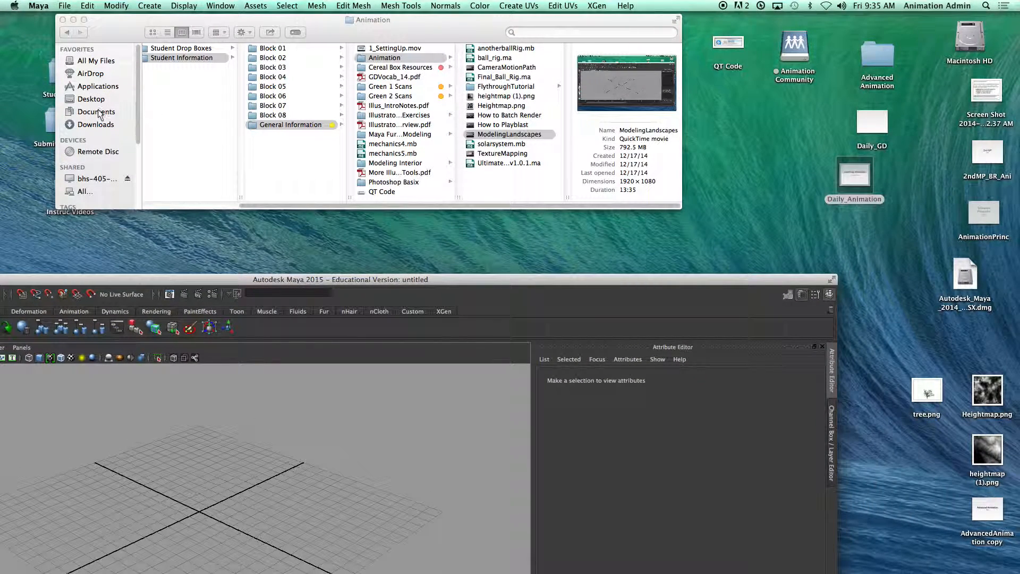
pyautogui.click(98, 130)
pyautogui.click(98, 127)
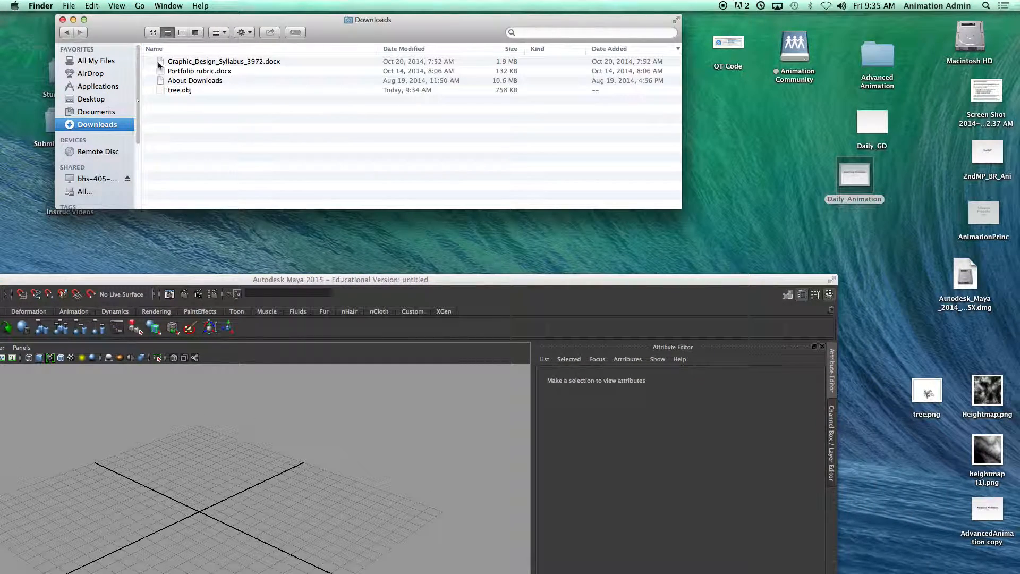
pyautogui.moveTo(168, 93); pyautogui.dragTo(752, 146)
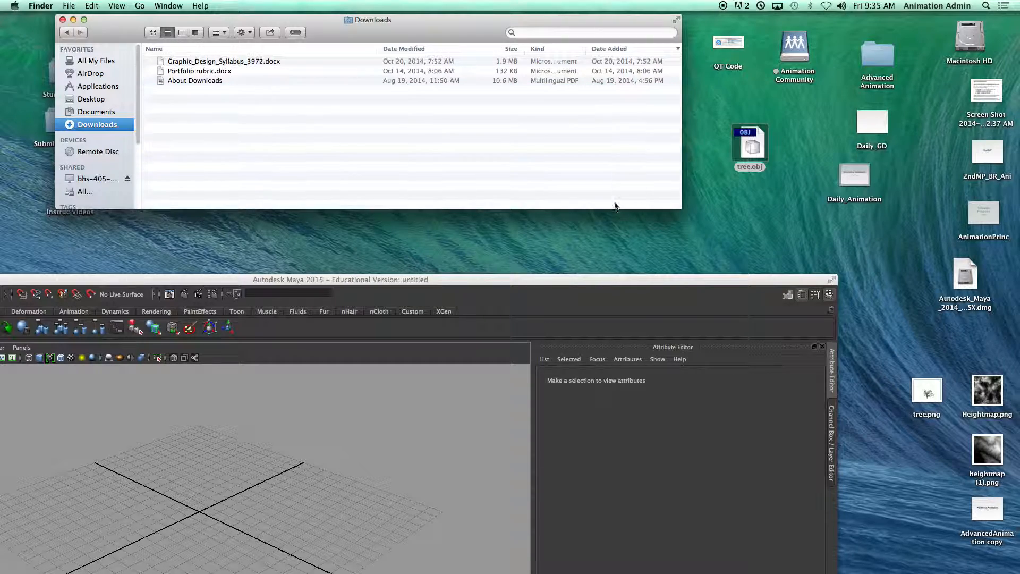
# Step: Switch to Maya and import tree.obj from the Desktop into the scene
pyautogui.doubleClick(537, 281)
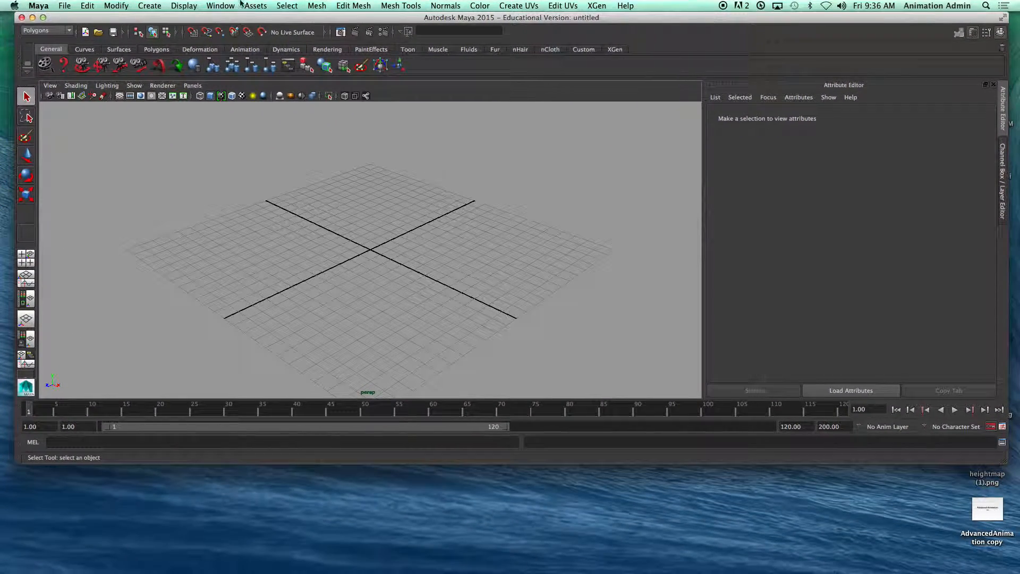
pyautogui.click(64, 6)
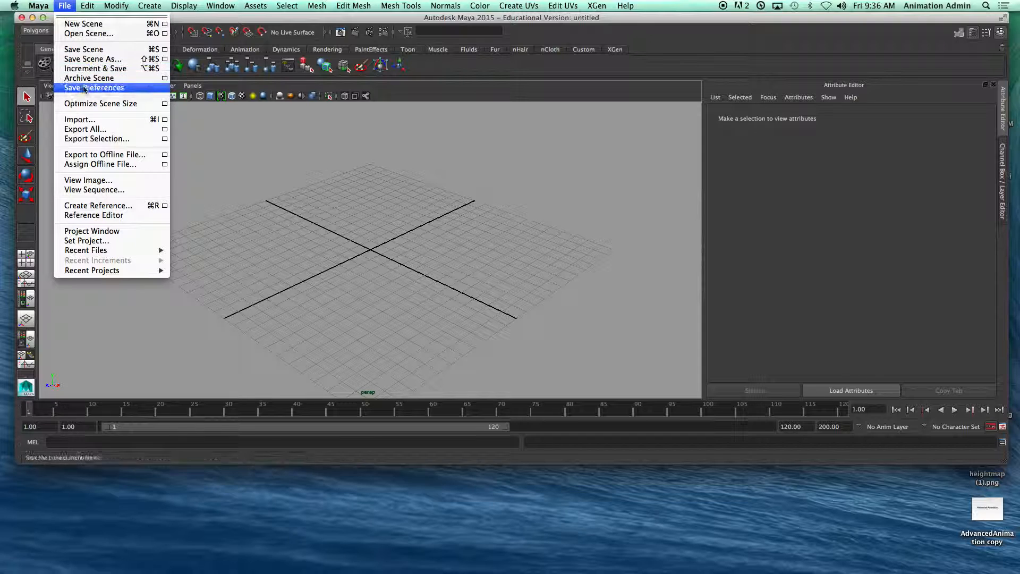
pyautogui.click(91, 120)
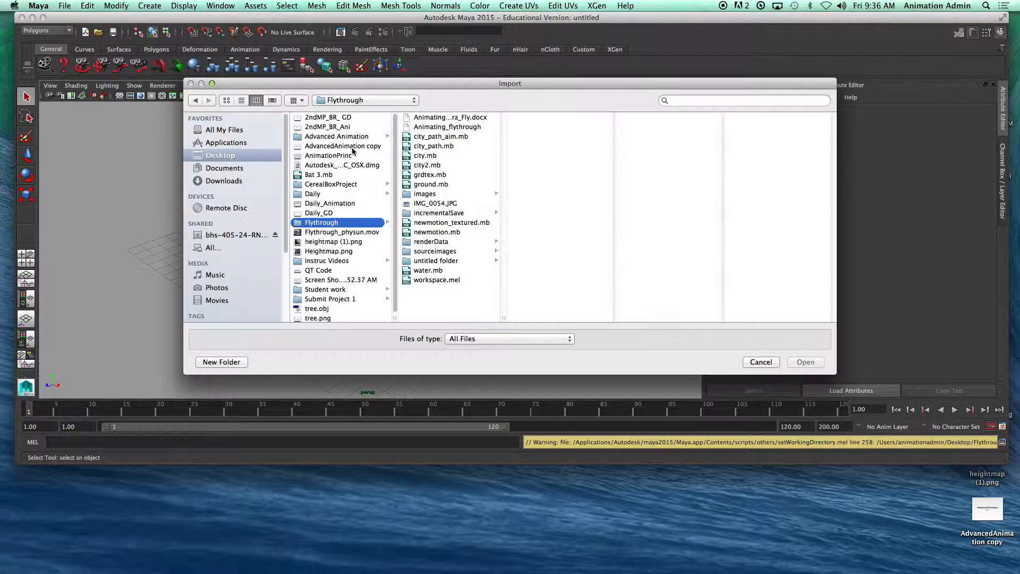
pyautogui.click(209, 156)
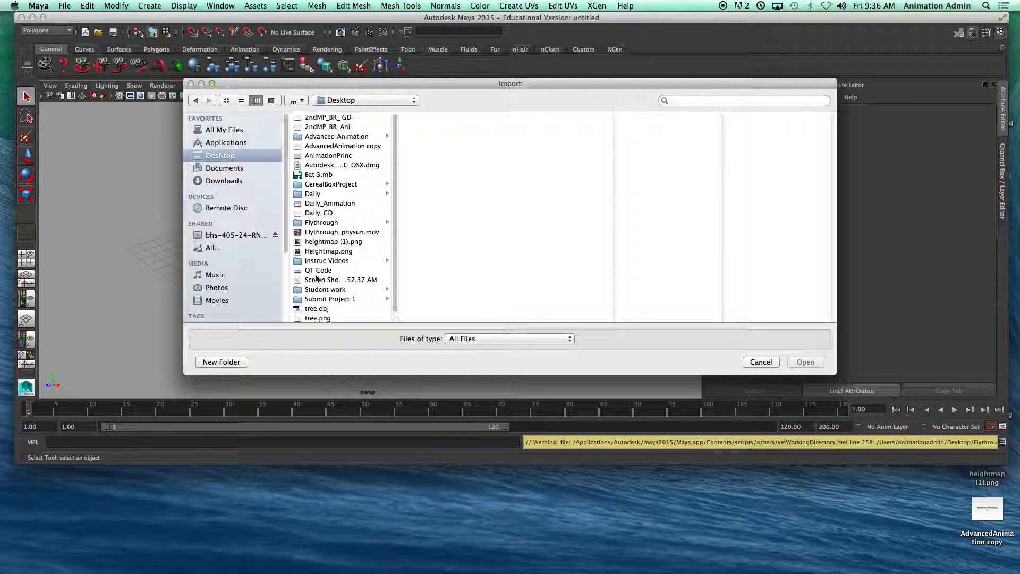
pyautogui.click(319, 309)
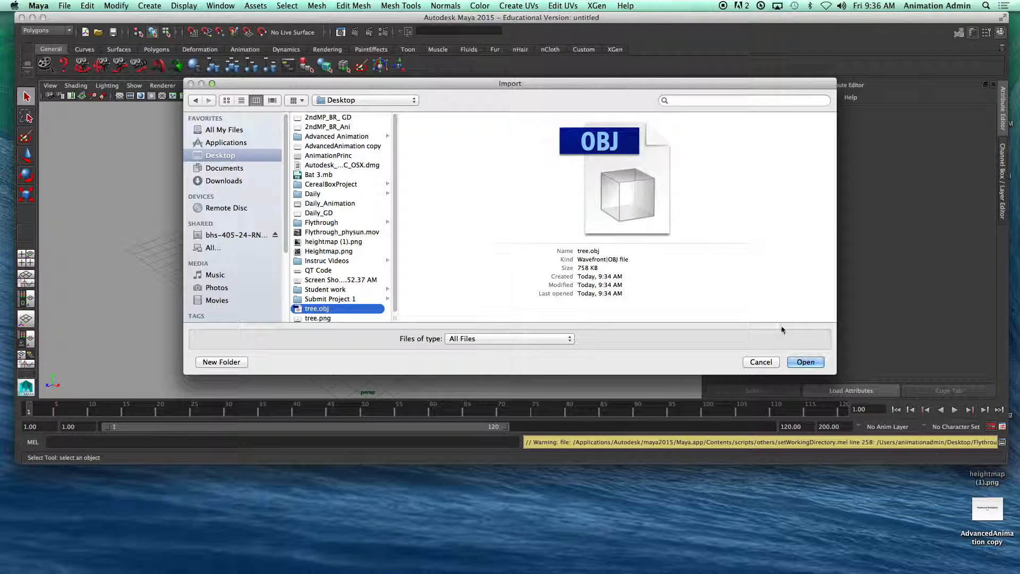
pyautogui.click(803, 362)
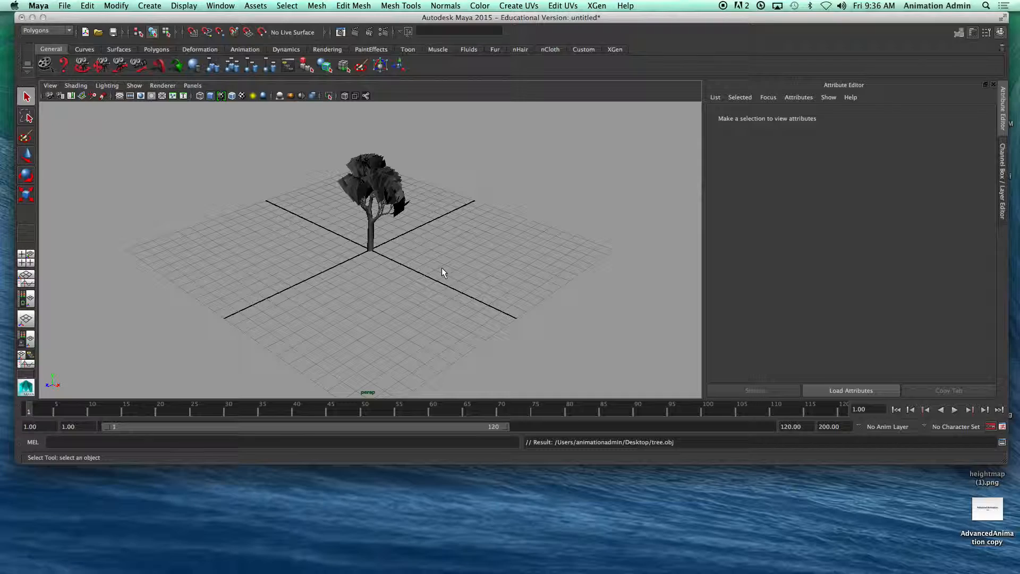
# Step: Select the tree's trunk mesh and open the Outliner to examine the tree:treeShape node under tree:tree
pyautogui.scroll(4, 476, 309)
pyautogui.keyDown('alt'); pyautogui.moveTo(395, 319); pyautogui.dragTo(421, 330); pyautogui.keyUp('alt')
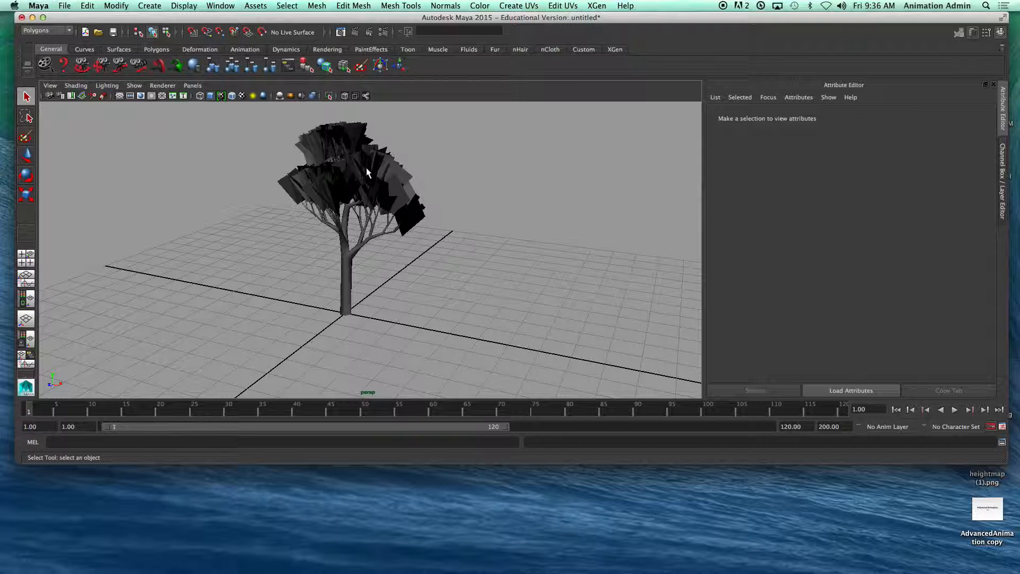
pyautogui.click(345, 296)
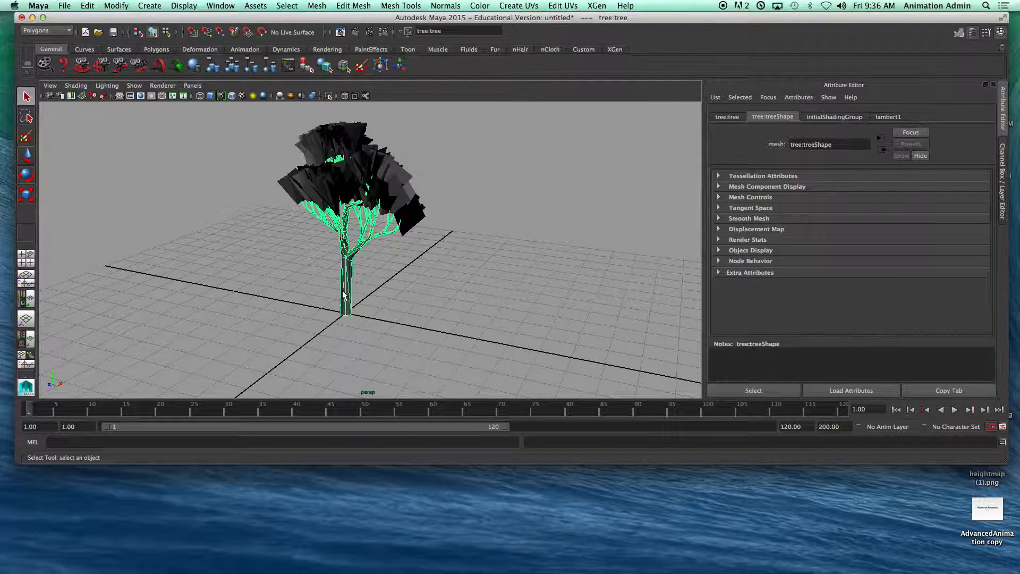
pyautogui.scroll(3, 408, 297)
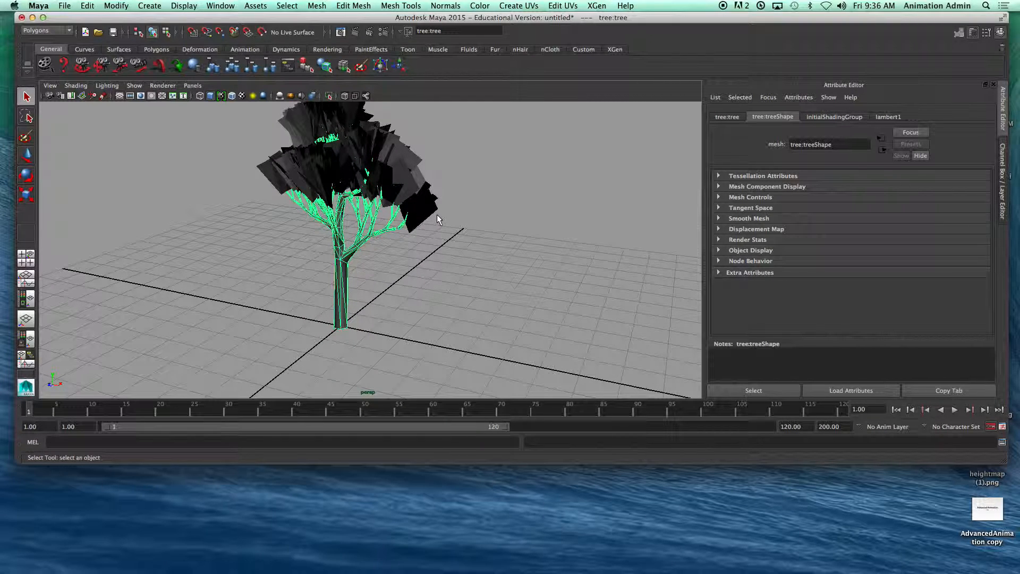
pyautogui.click(218, 6)
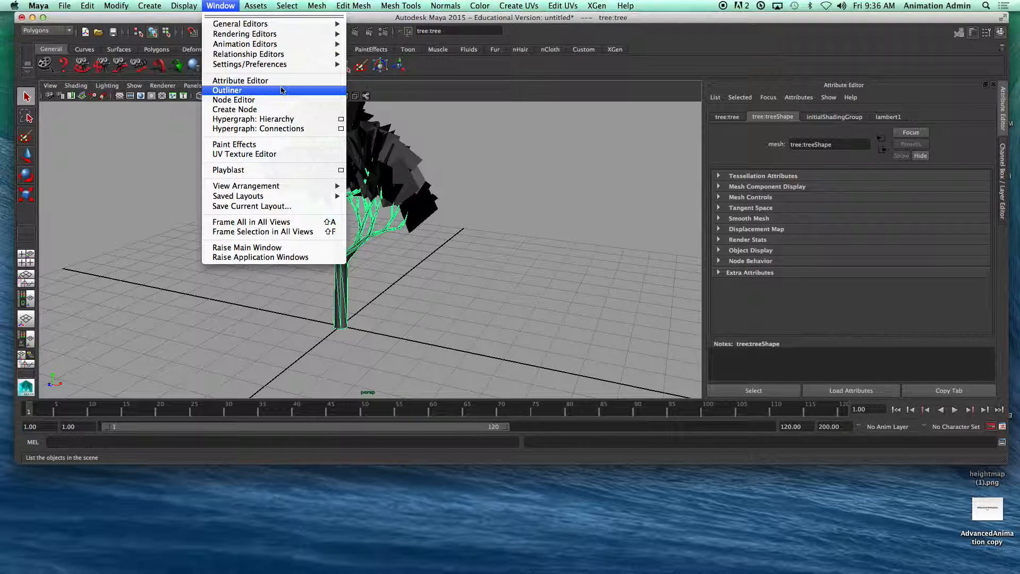
pyautogui.click(266, 94)
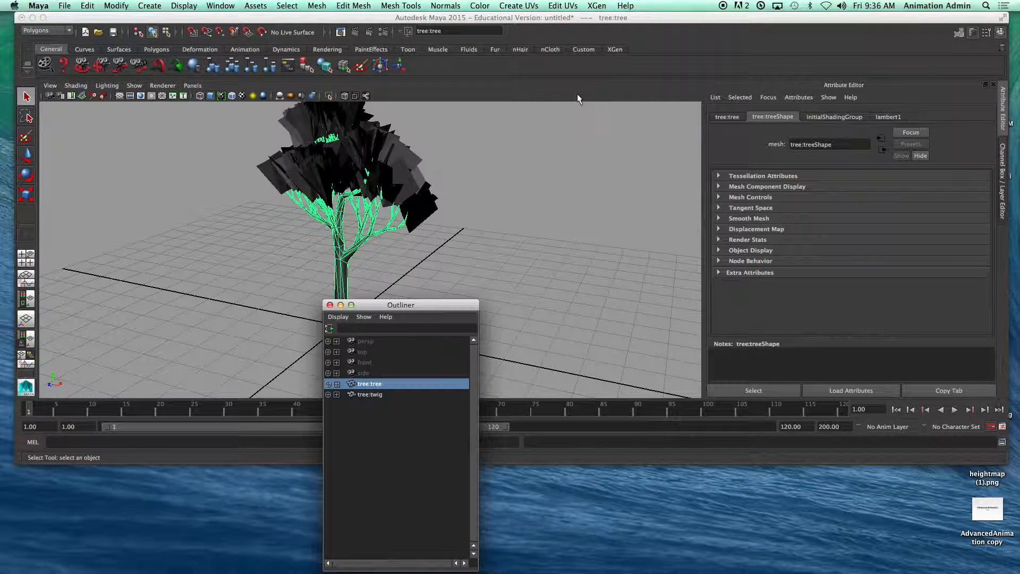
pyautogui.moveTo(439, 307); pyautogui.dragTo(625, 70)
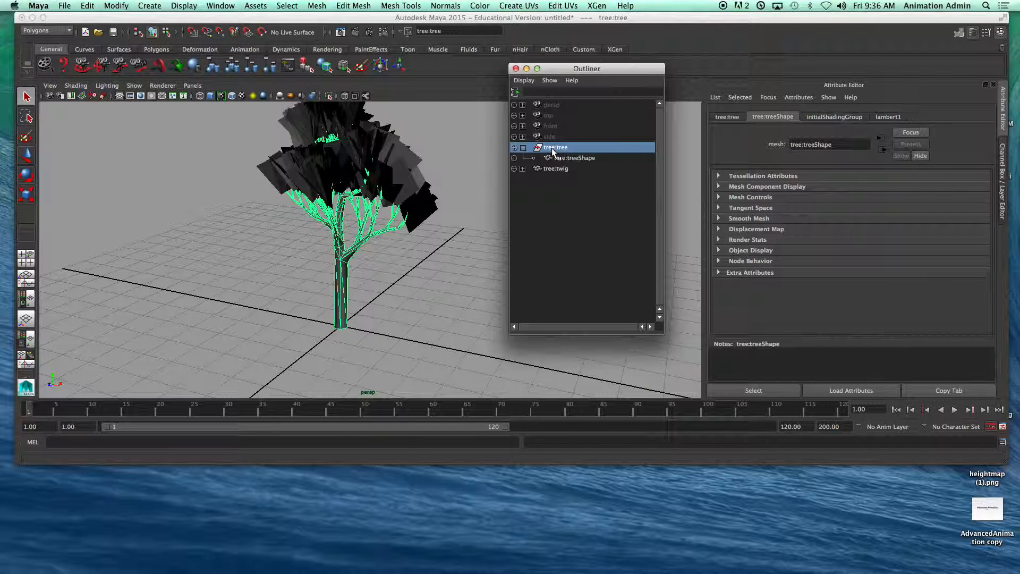
pyautogui.click(569, 157)
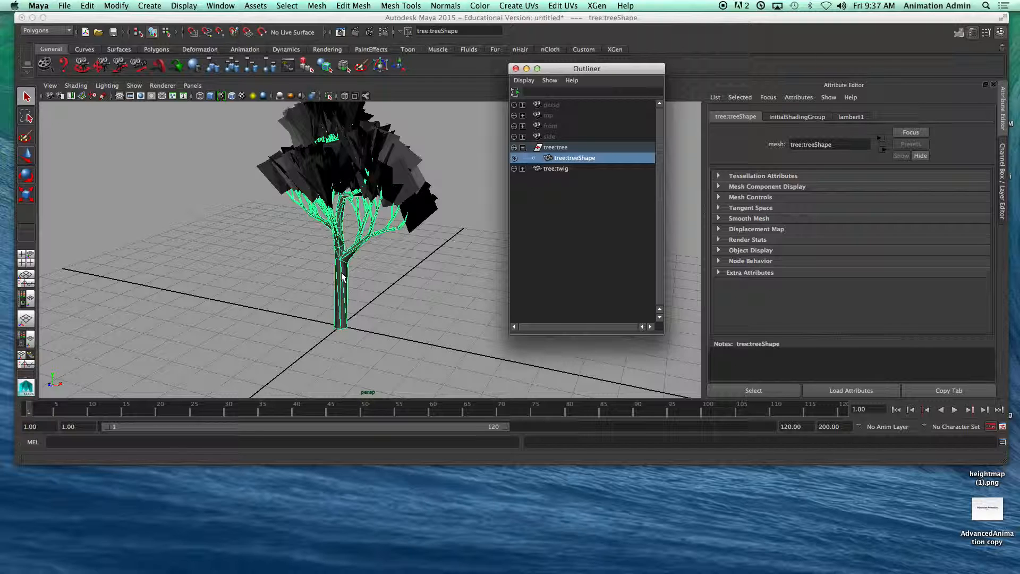
pyautogui.moveTo(341, 277); pyautogui.dragTo(459, 320, button='right')
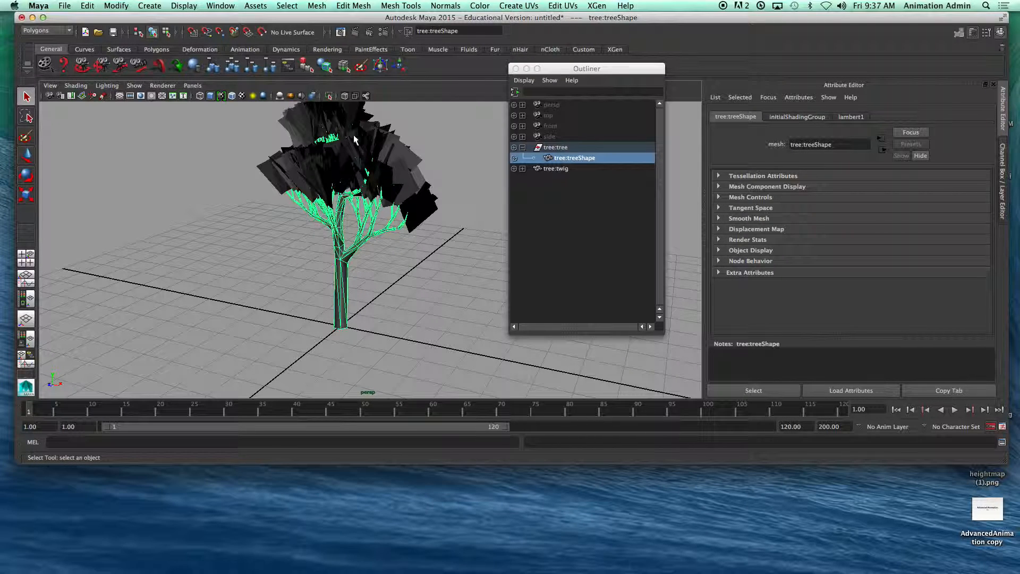
# Step: Assign a new Lambert material to the tree:twig leaf mesh, keeping the Outliner out of the way
pyautogui.click(562, 169)
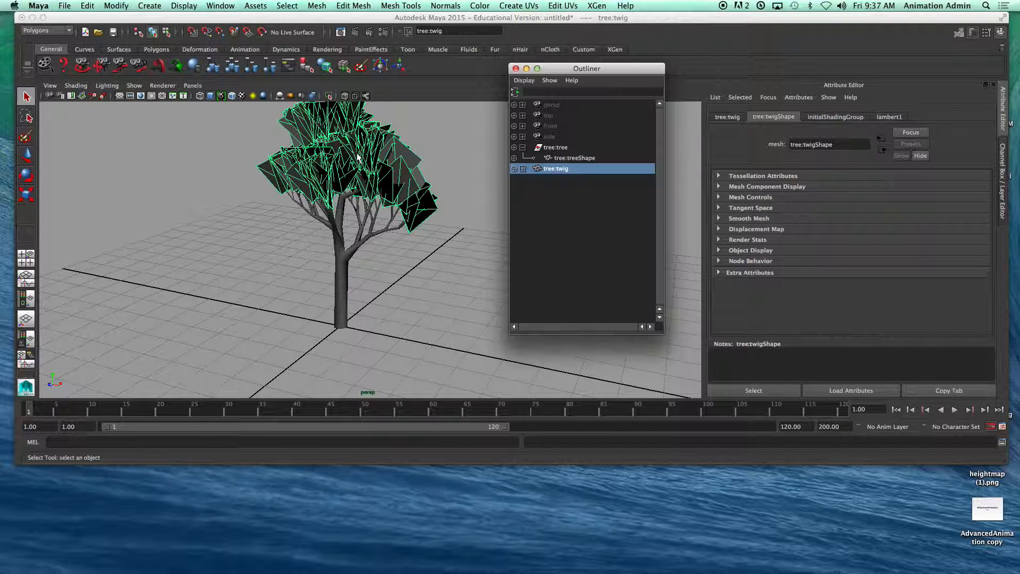
pyautogui.moveTo(389, 176); pyautogui.dragTo(470, 385, button='right')
pyautogui.moveTo(631, 71); pyautogui.dragTo(481, 307)
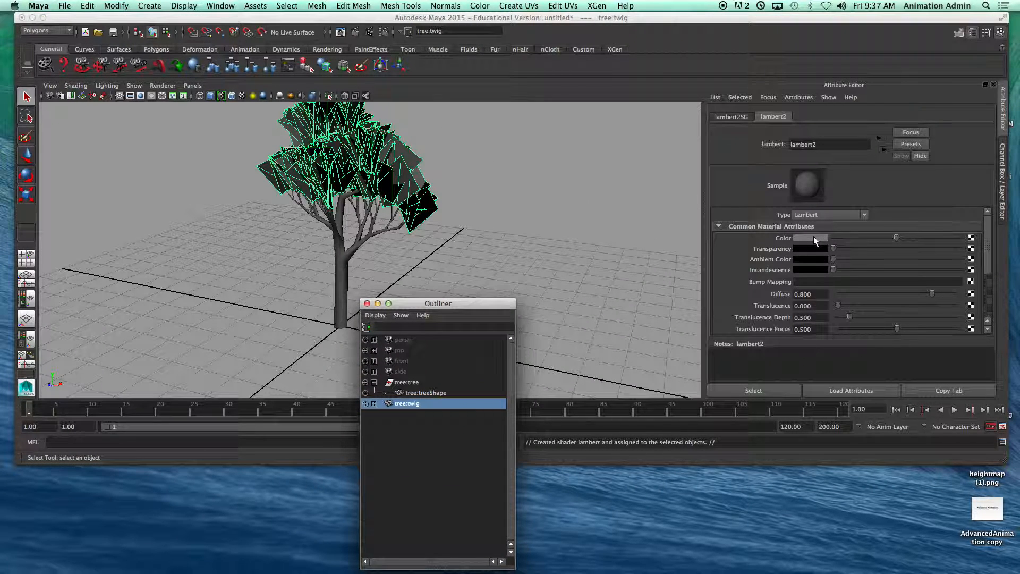
# Step: Map the leaf material's color to a File texture using tree.png from the Desktop
pyautogui.click(972, 240)
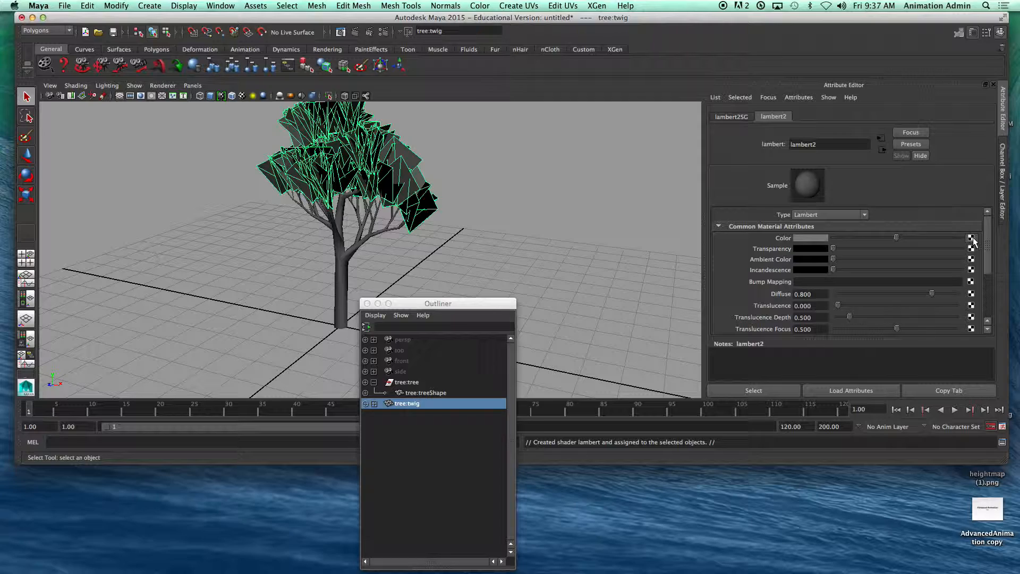
pyautogui.moveTo(501, 179); pyautogui.dragTo(666, 76)
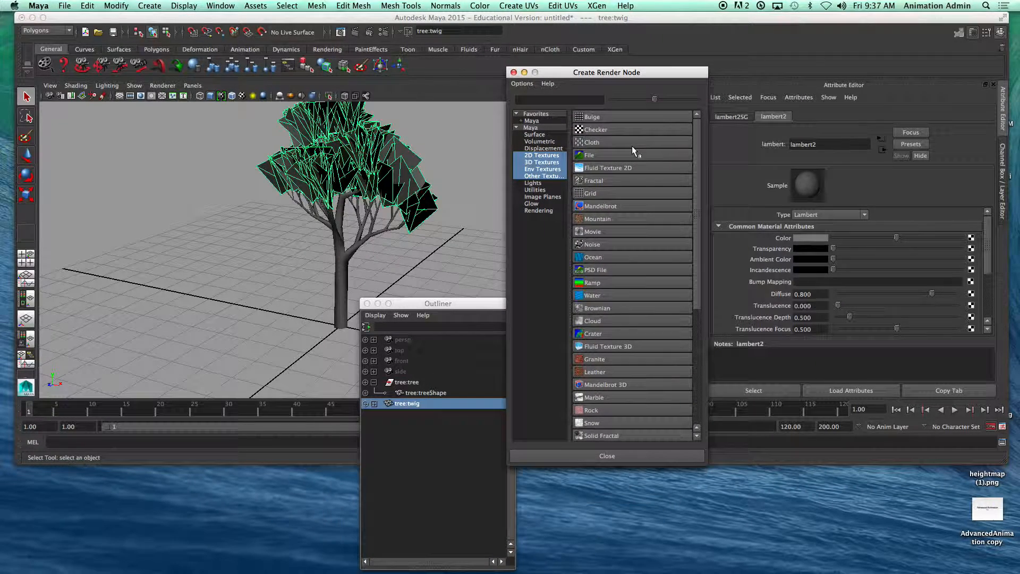
pyautogui.click(579, 155)
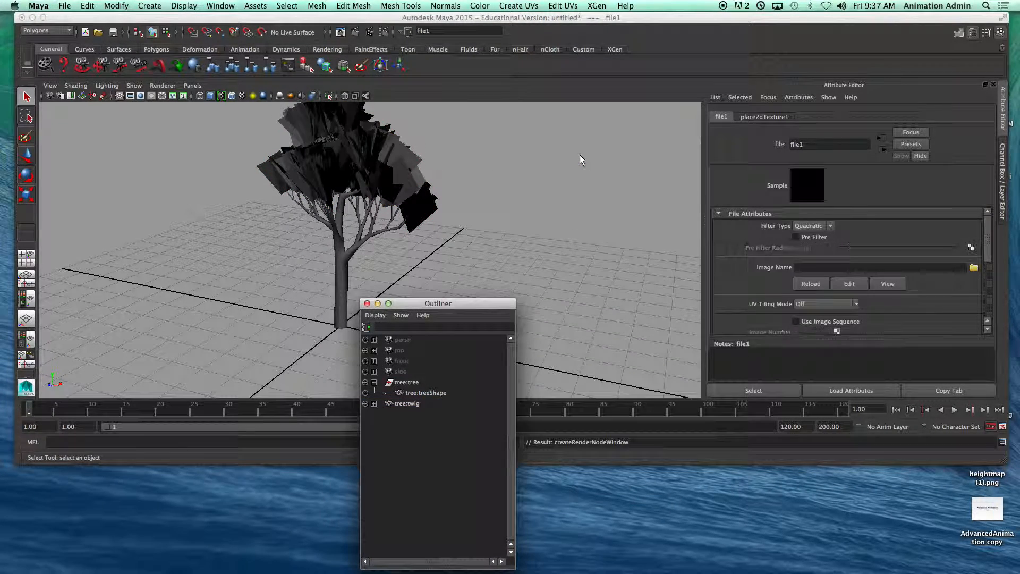
pyautogui.click(974, 268)
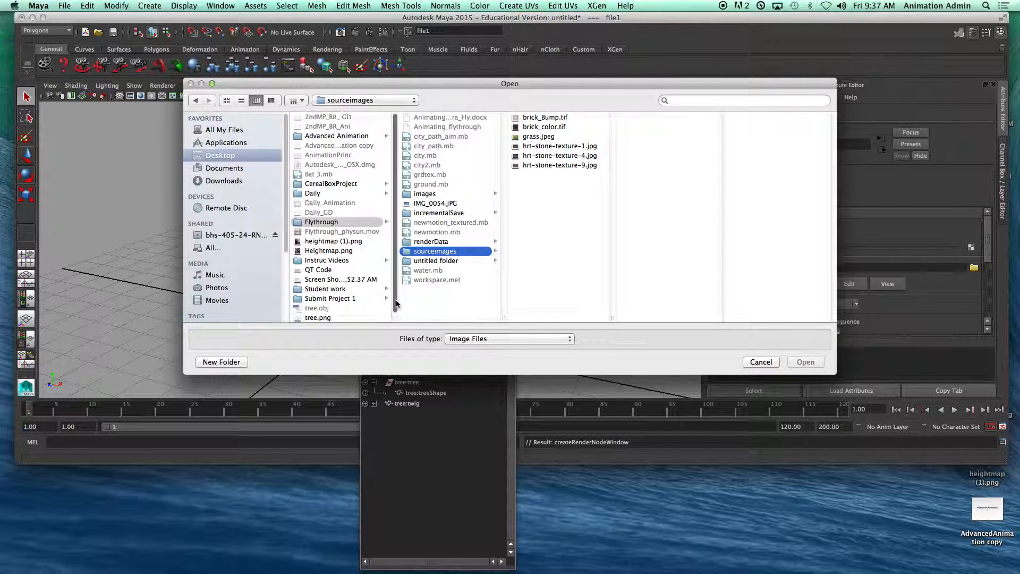
pyautogui.click(323, 317)
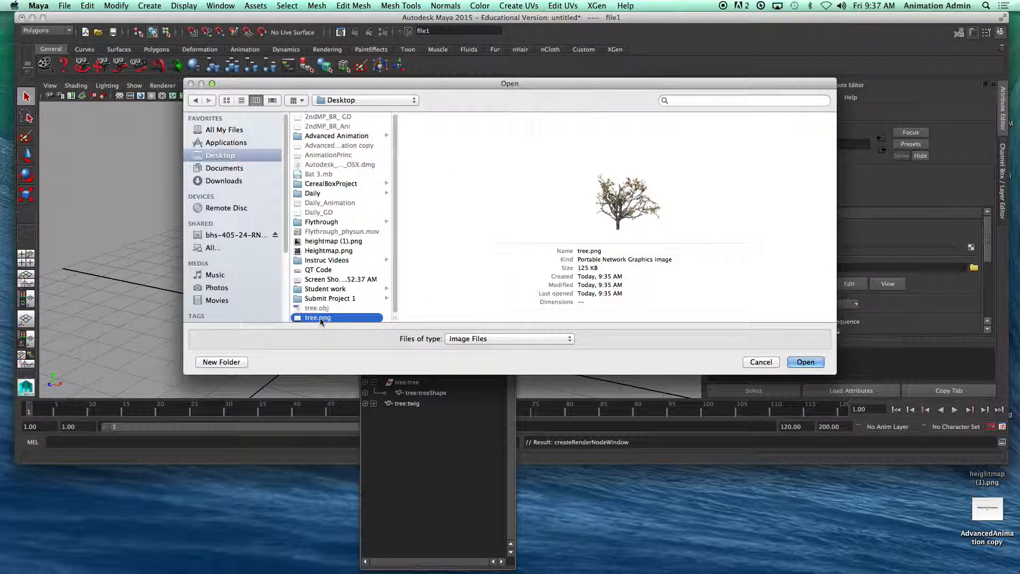
pyautogui.click(805, 362)
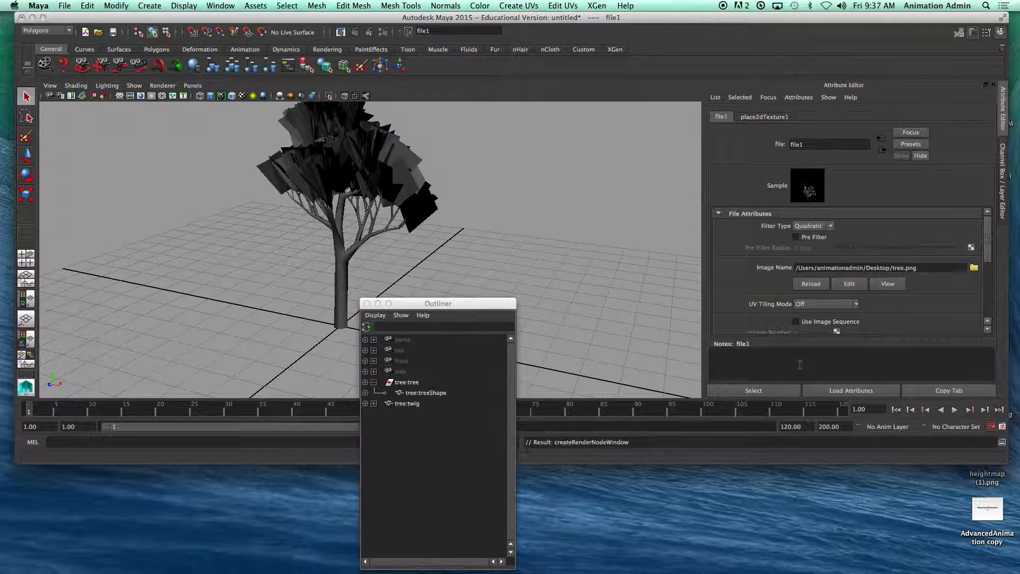
# Step: Turn on textured display in the viewport and render a close view of the tree's branches and foliage
pyautogui.click(240, 96)
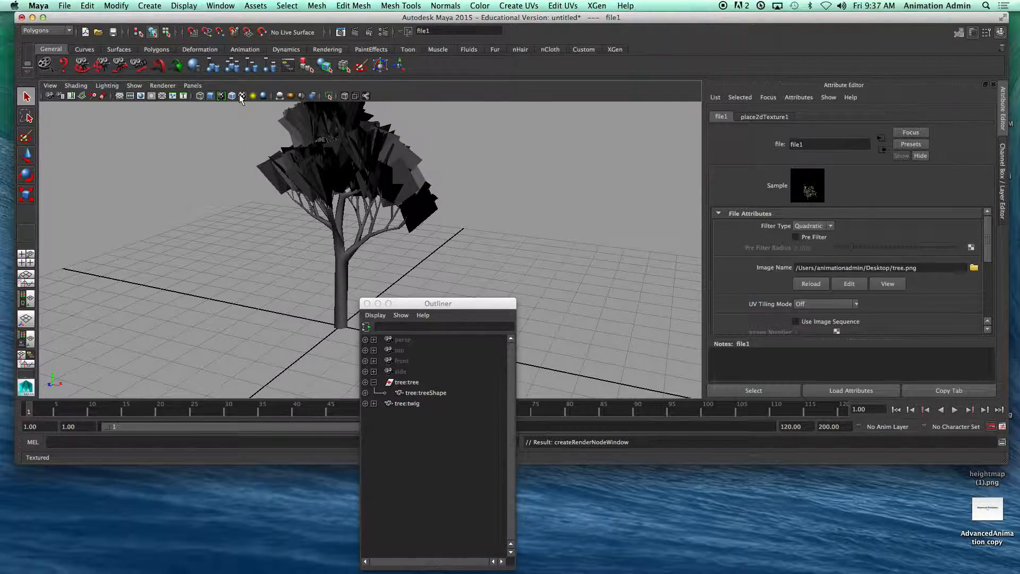
pyautogui.moveTo(426, 303); pyautogui.dragTo(465, 327)
pyautogui.scroll(5, 413, 276)
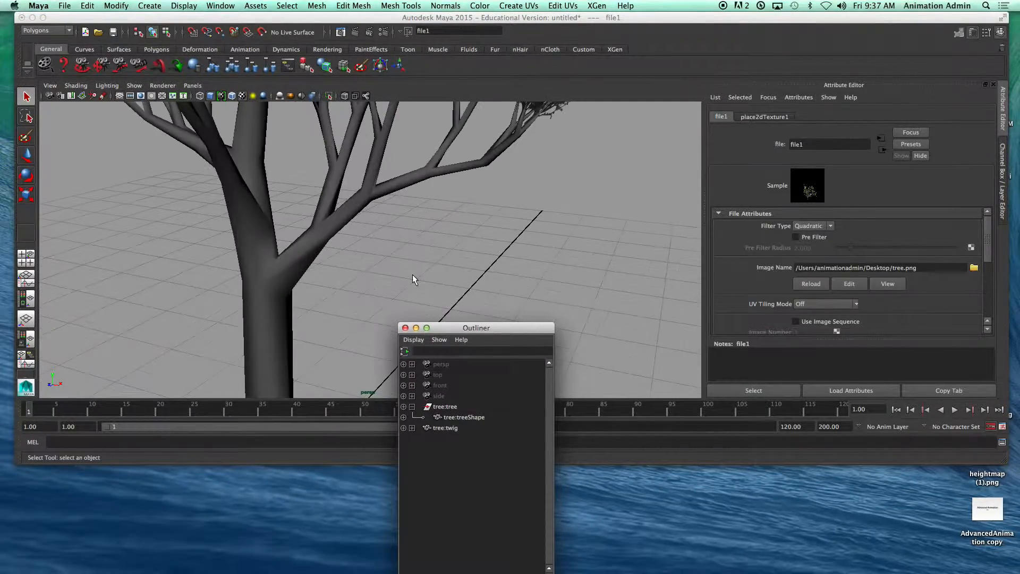
pyautogui.scroll(-10, 420, 223)
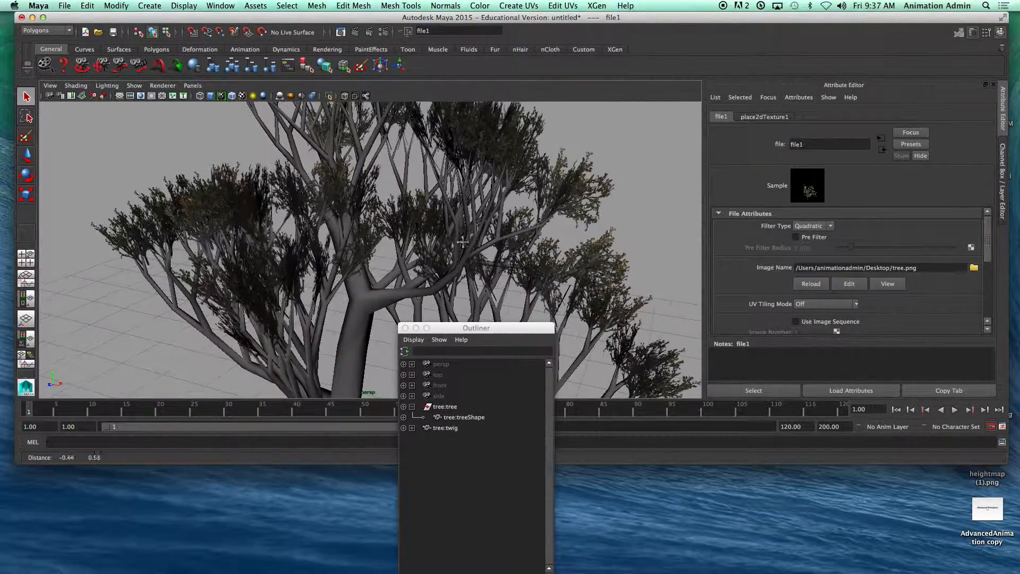
pyautogui.scroll(2, 453, 226)
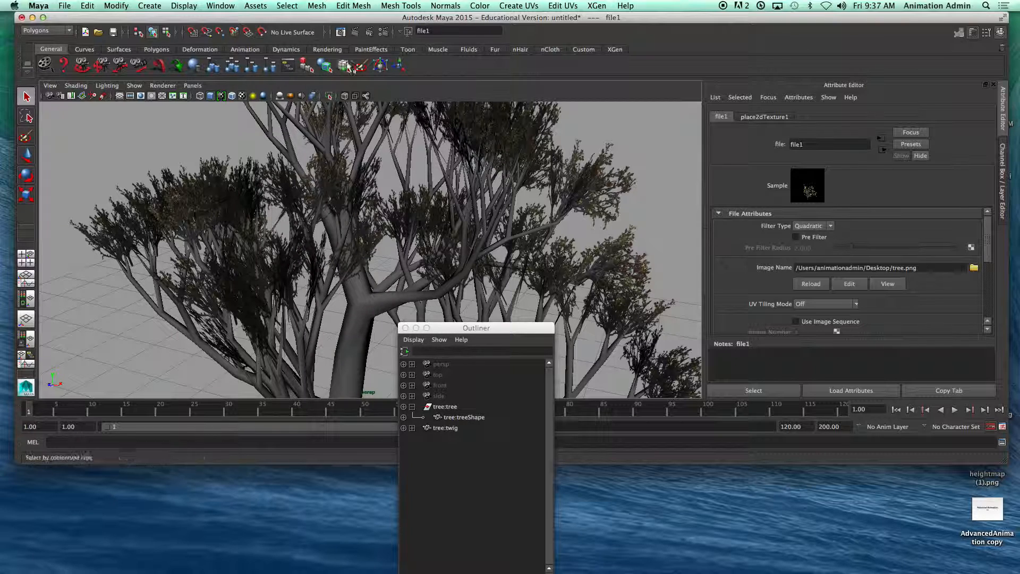
pyautogui.click(355, 33)
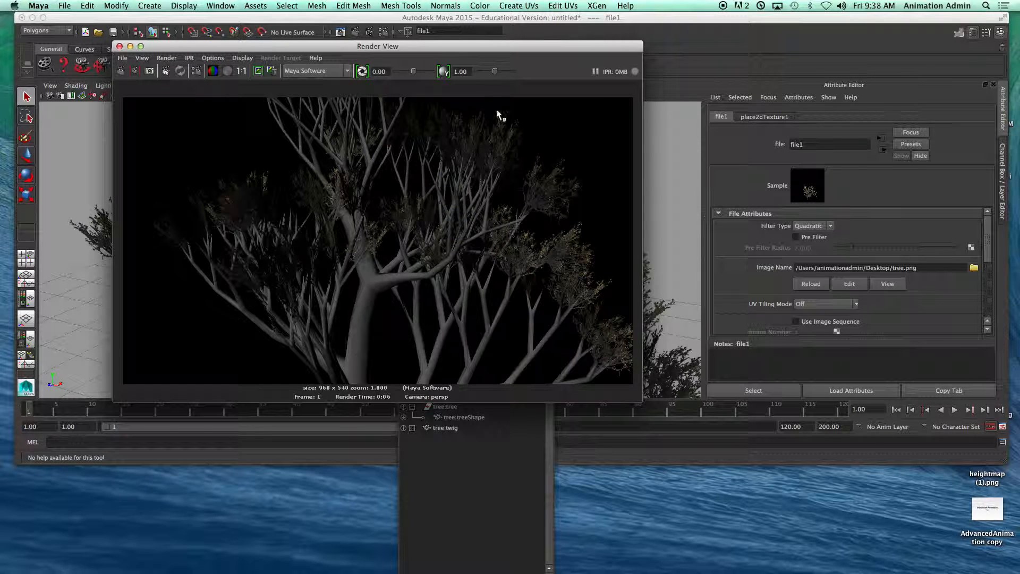
pyautogui.moveTo(461, 46); pyautogui.dragTo(438, 410)
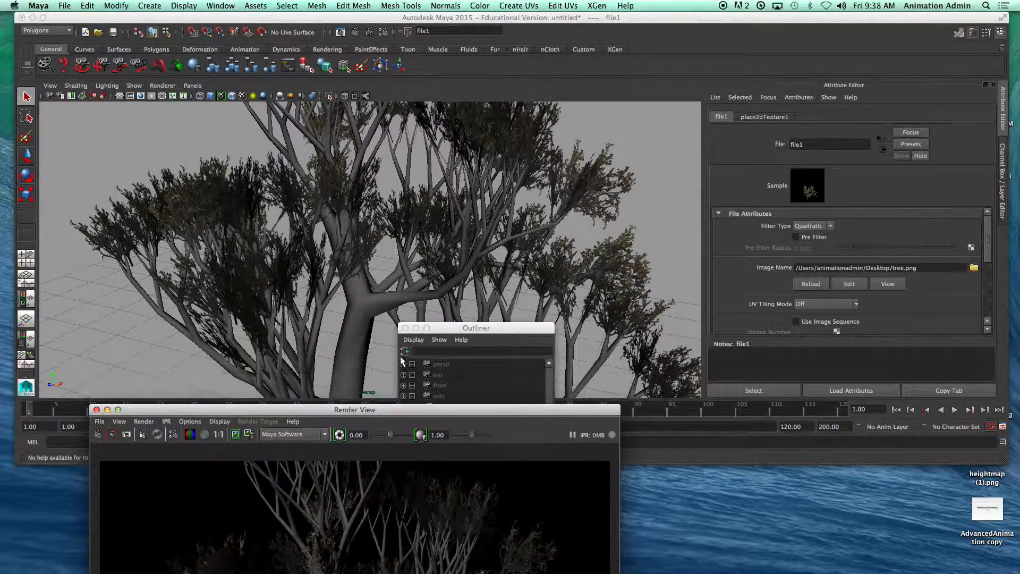
# Step: Select the trunk and leaves together and turn on the Poly Count heads-up display
pyautogui.click(207, 217)
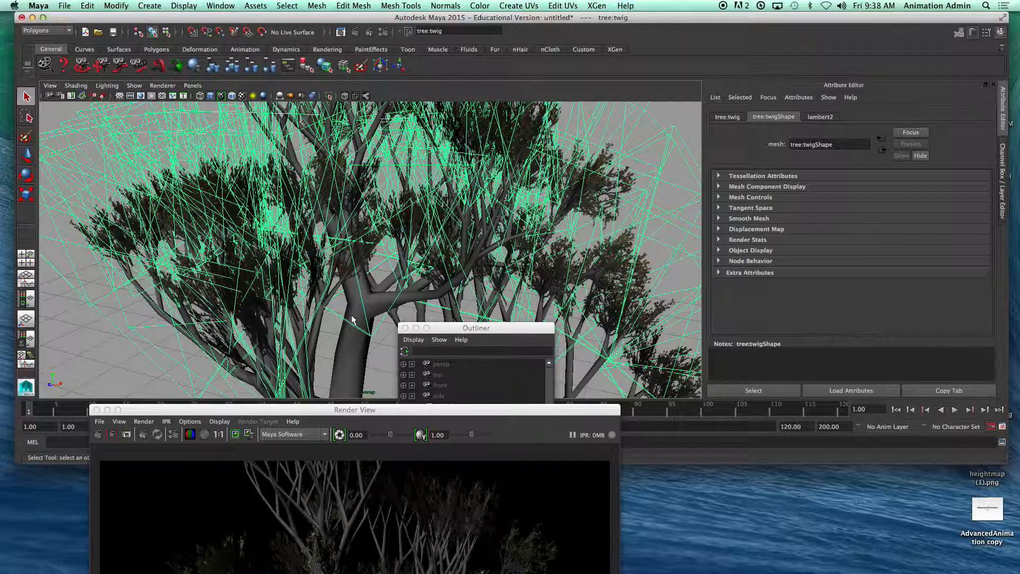
pyautogui.click(349, 359)
pyautogui.scroll(-5, 356, 363)
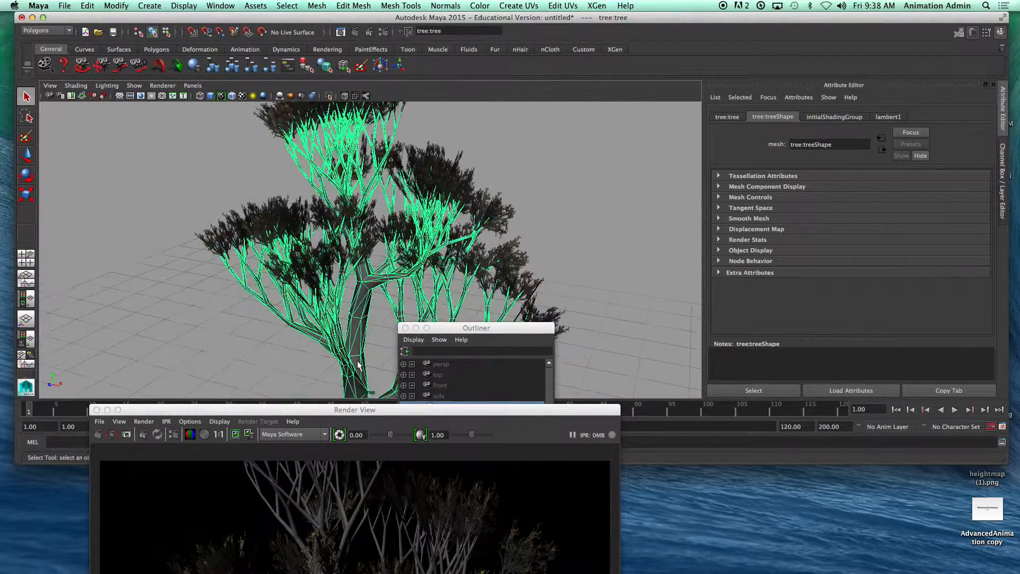
pyautogui.moveTo(294, 205); pyautogui.dragTo(408, 314)
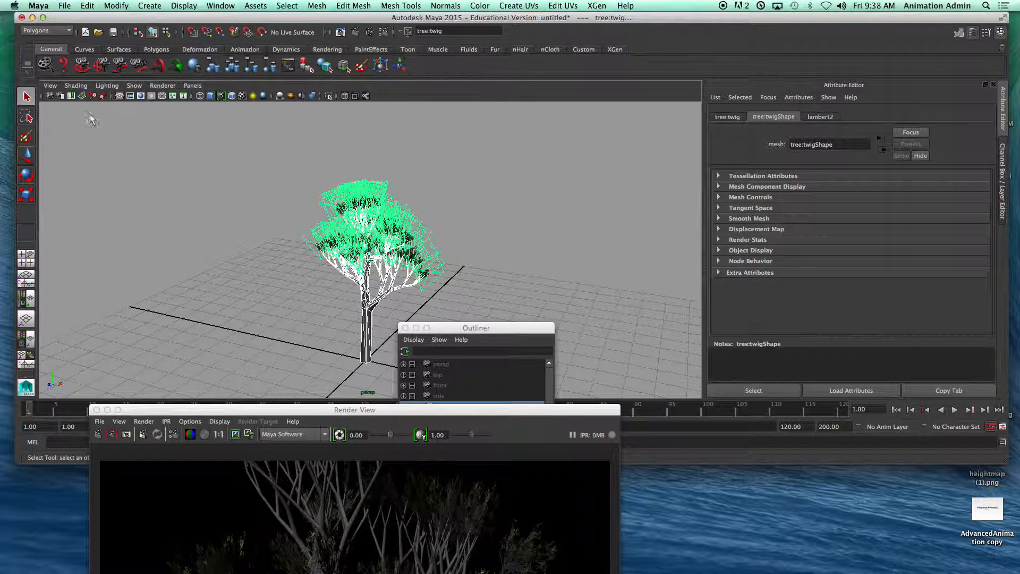
pyautogui.click(184, 6)
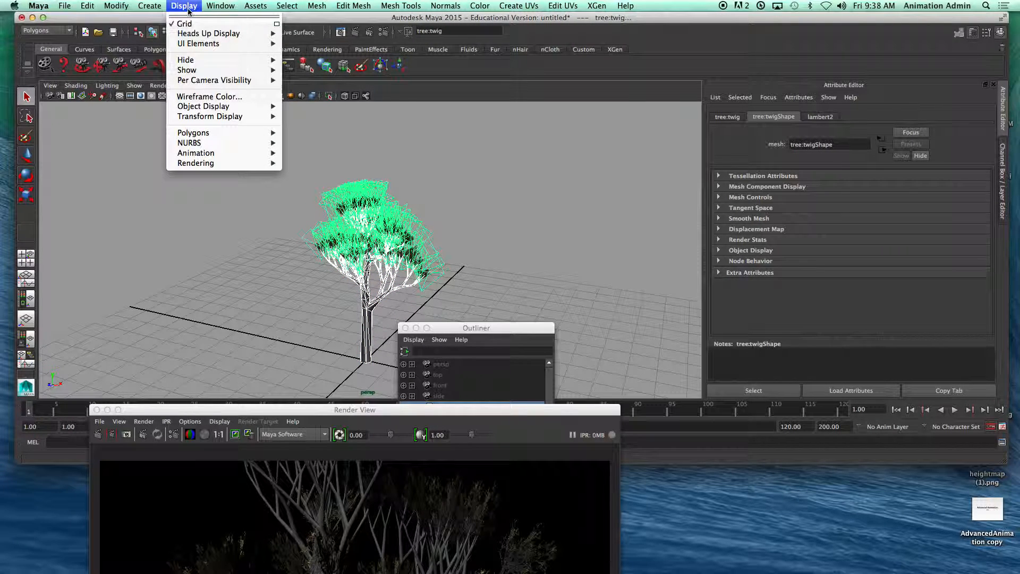
pyautogui.moveTo(210, 34)
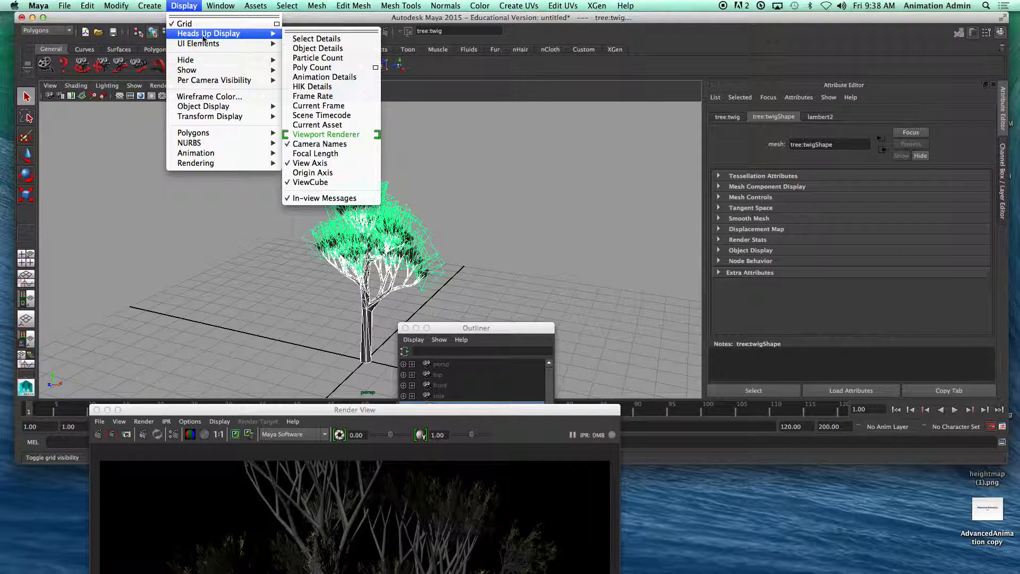
pyautogui.click(312, 68)
pyautogui.moveTo(294, 172); pyautogui.dragTo(395, 297)
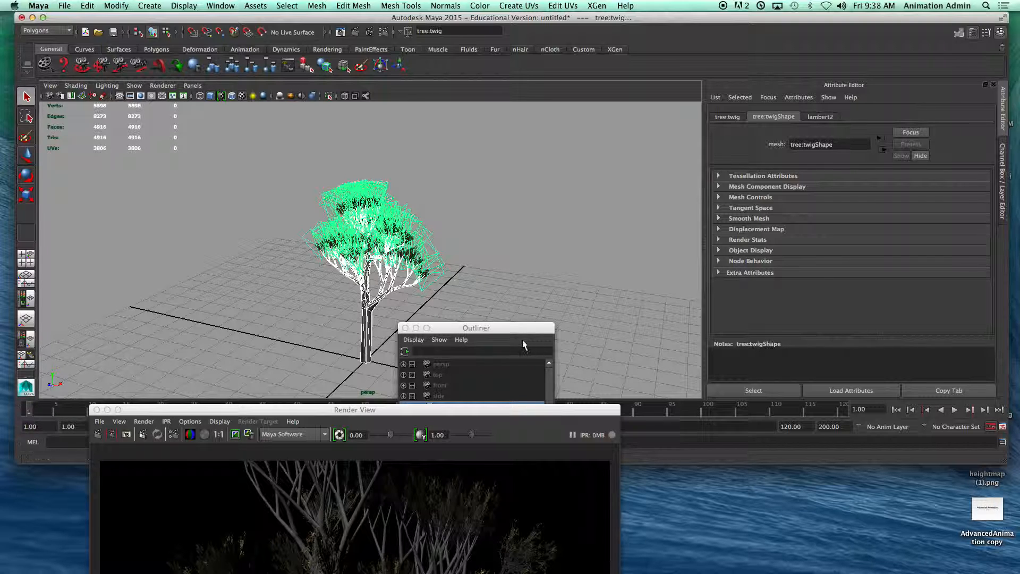
# Step: Collapse the tree:tree hierarchy in the Outliner and select only the trunk mesh
pyautogui.moveTo(498, 332); pyautogui.dragTo(573, 249)
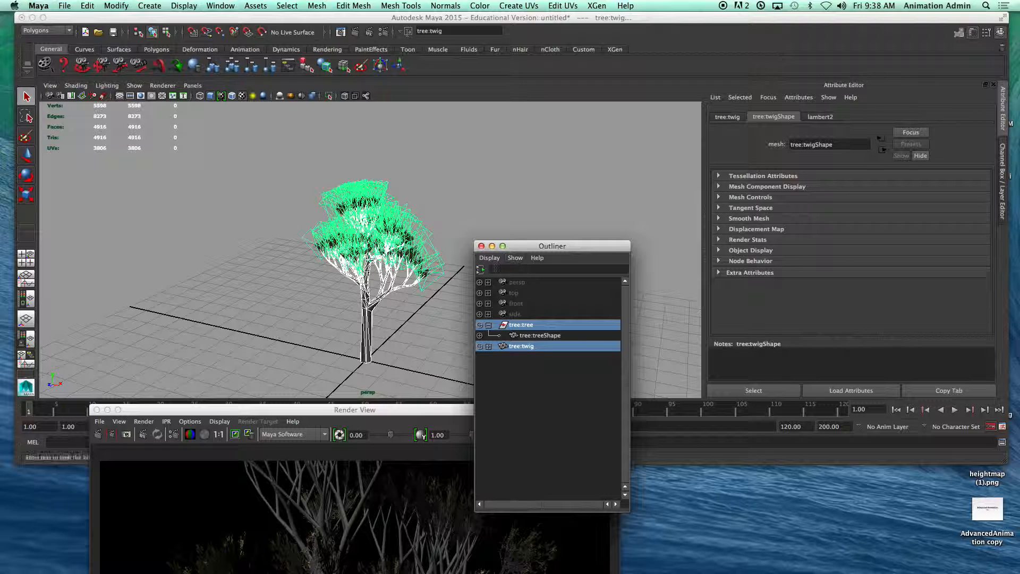
pyautogui.click(479, 325)
pyautogui.click(517, 324)
pyautogui.click(479, 326)
pyautogui.click(488, 325)
pyautogui.moveTo(535, 248); pyautogui.dragTo(583, 244)
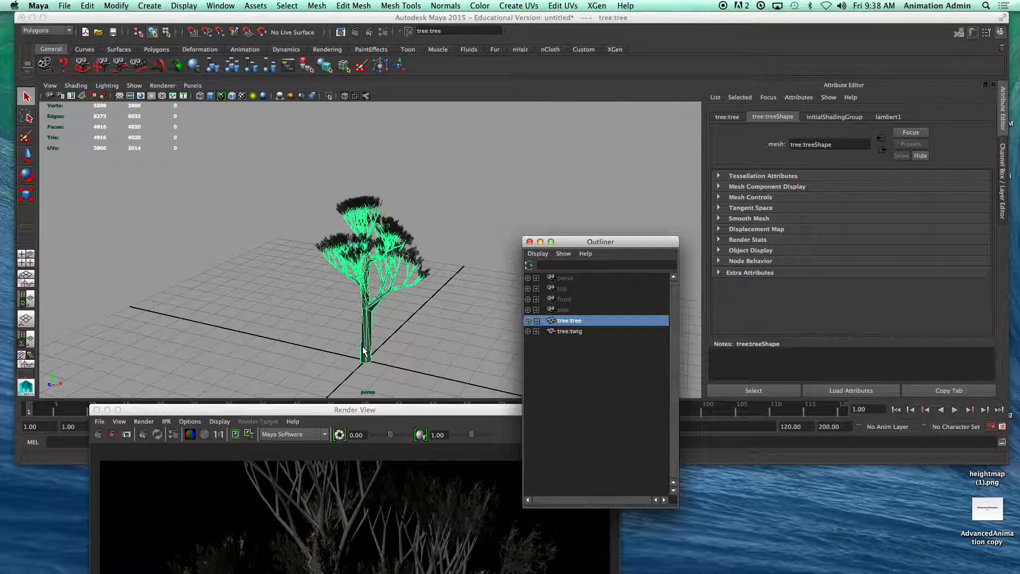
# Step: Duplicate the trunk mesh, move the copy beside the original tree, and scale it uniformly to about 0.74
pyautogui.hotkey('ctrl', 'd')
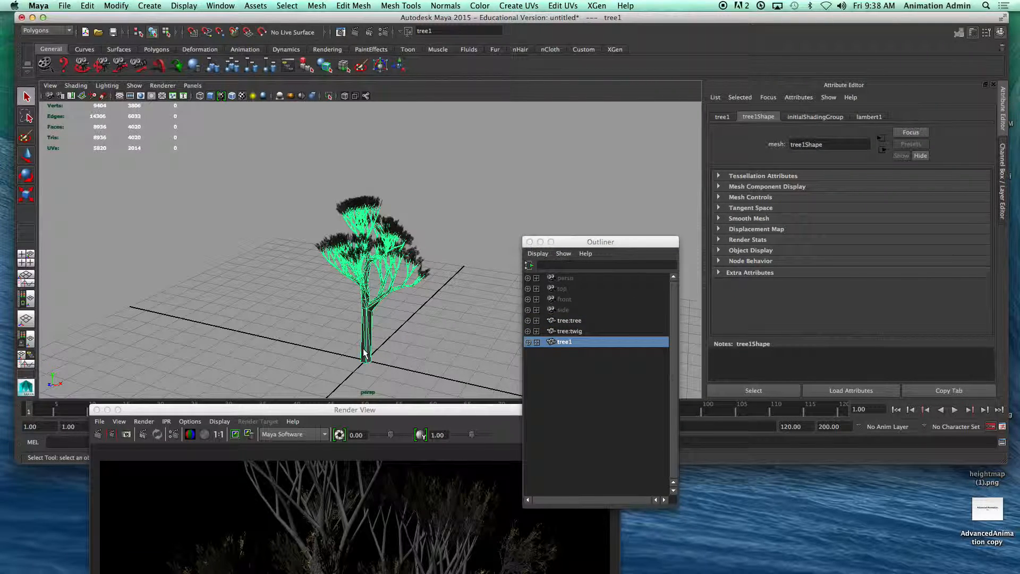
pyautogui.press('w')
pyautogui.moveTo(387, 363); pyautogui.dragTo(303, 344)
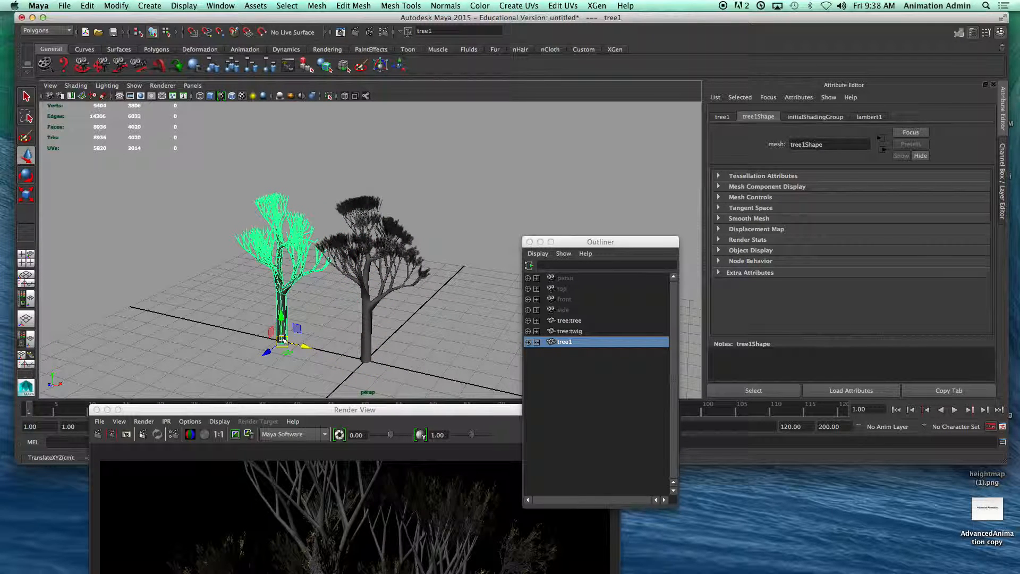
pyautogui.press('r')
pyautogui.moveTo(283, 340); pyautogui.dragTo(235, 342)
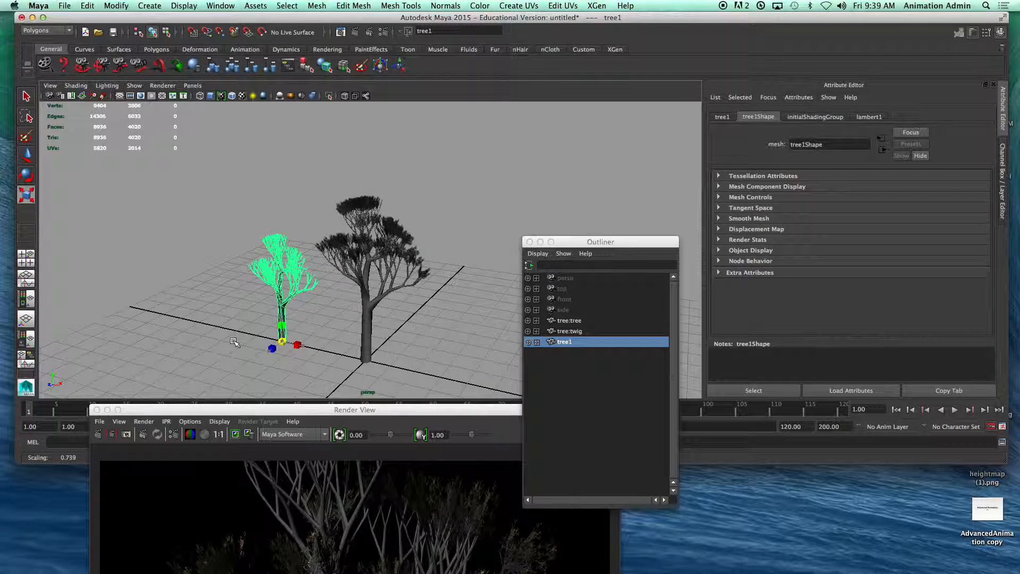
pyautogui.click(335, 364)
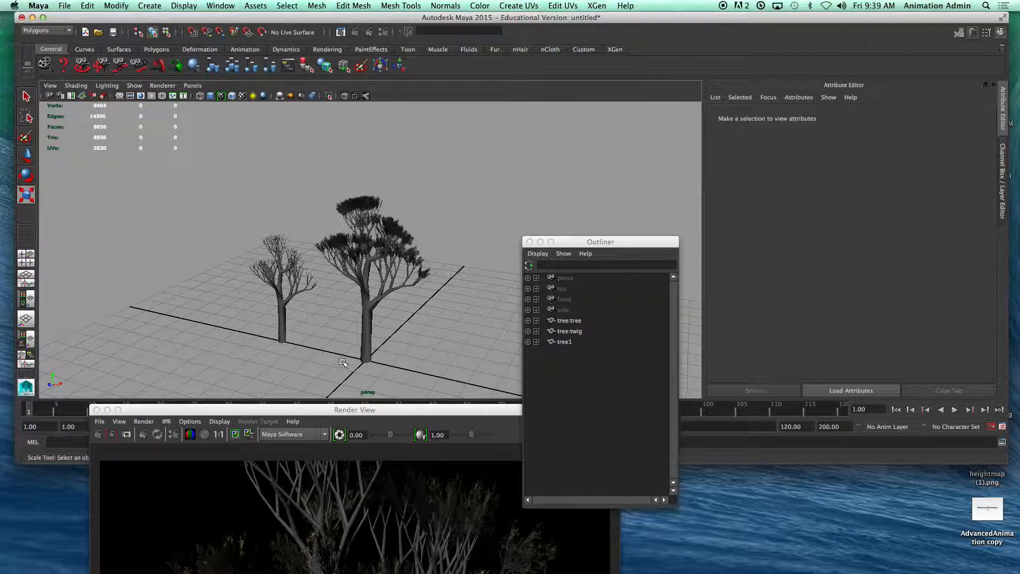
# Step: Move the Outliner aside and bring the Render View fully on screen to examine the rendered tree
pyautogui.moveTo(601, 240); pyautogui.dragTo(647, 194)
pyautogui.moveTo(477, 414); pyautogui.dragTo(534, 98)
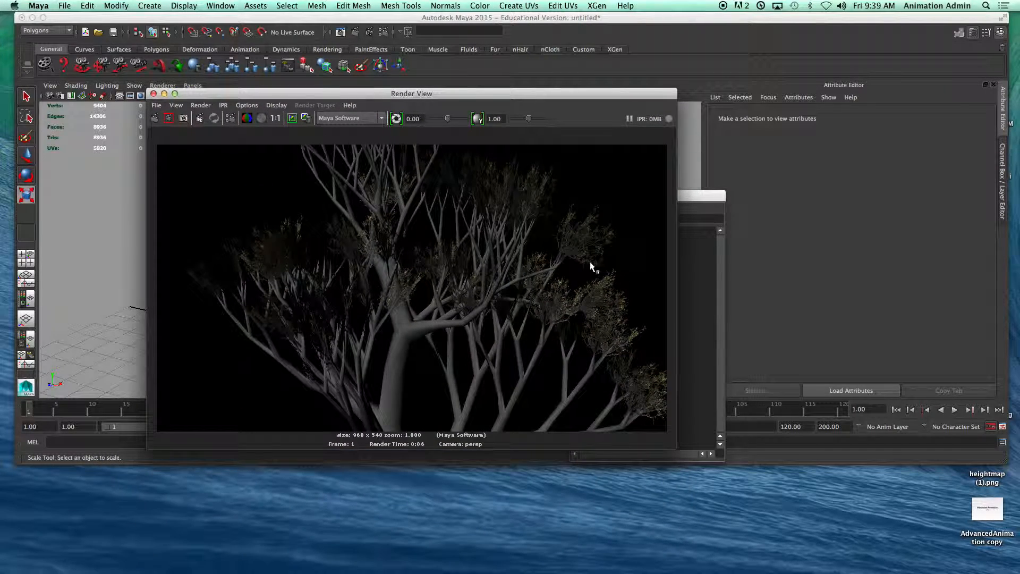
# Step: Close the Render View and the Outliner to clear the perspective viewport
pyautogui.moveTo(448, 307)
pyautogui.keyDown('alt'); pyautogui.mouseDown(button='middle')
pyautogui.moveTo(447, 296)
pyautogui.moveTo(425, 363)
pyautogui.moveTo(455, 292)
pyautogui.mouseUp(button='middle'); pyautogui.keyUp('alt')
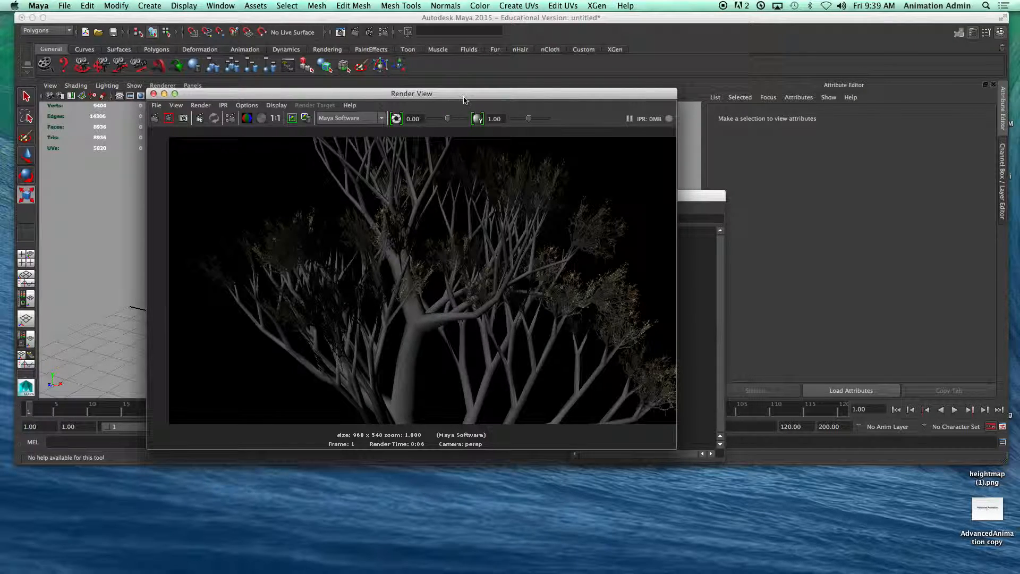
pyautogui.moveTo(461, 95); pyautogui.dragTo(508, 94)
pyautogui.click(208, 93)
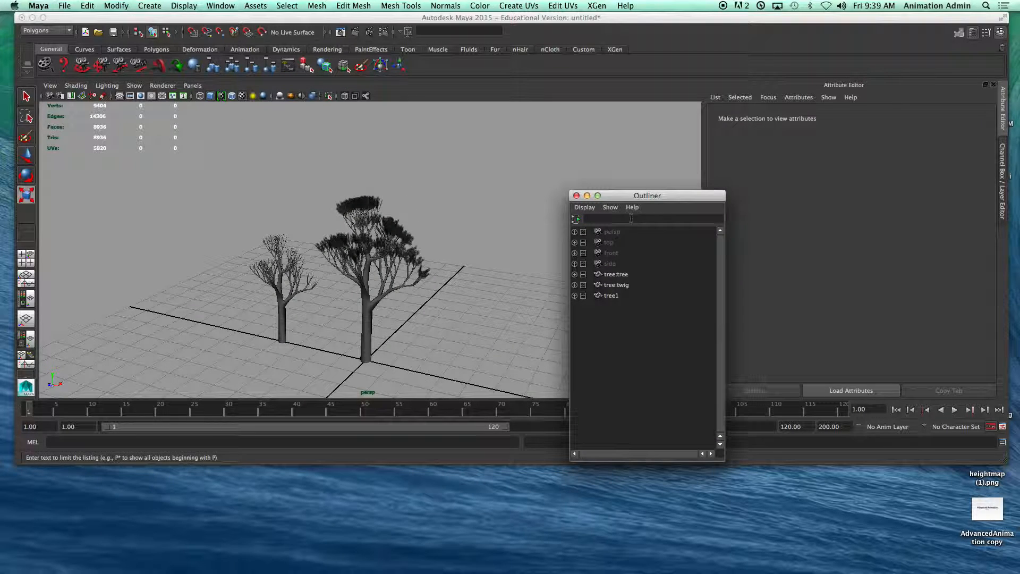
pyautogui.moveTo(642, 198); pyautogui.dragTo(550, 152)
pyautogui.click(483, 150)
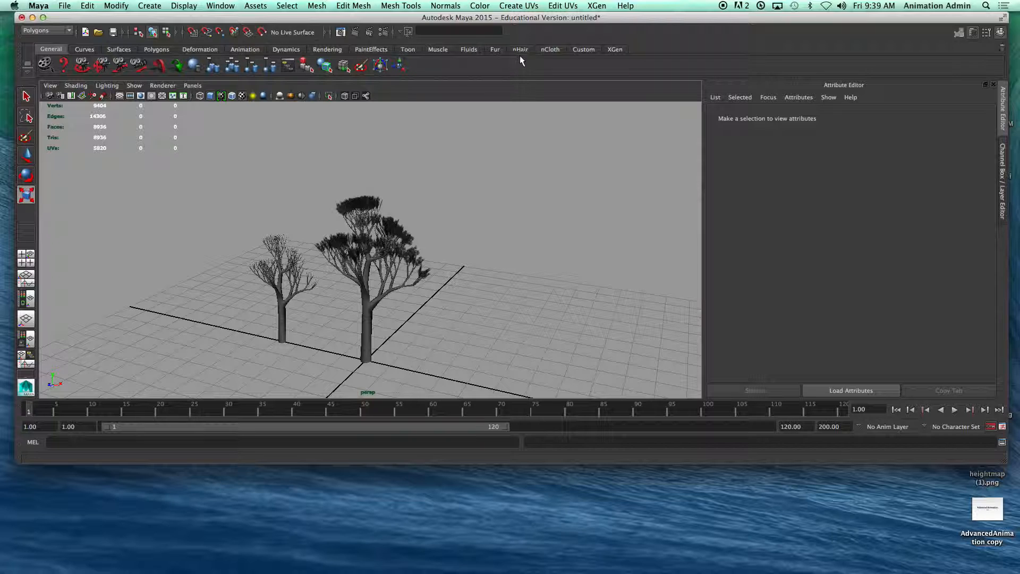
pyautogui.click(378, 49)
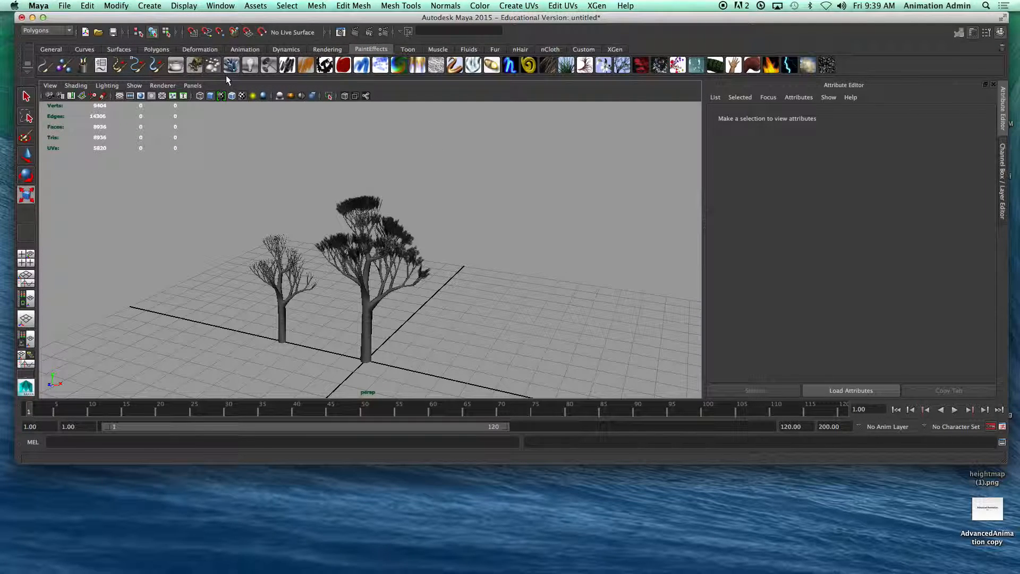
pyautogui.click(102, 68)
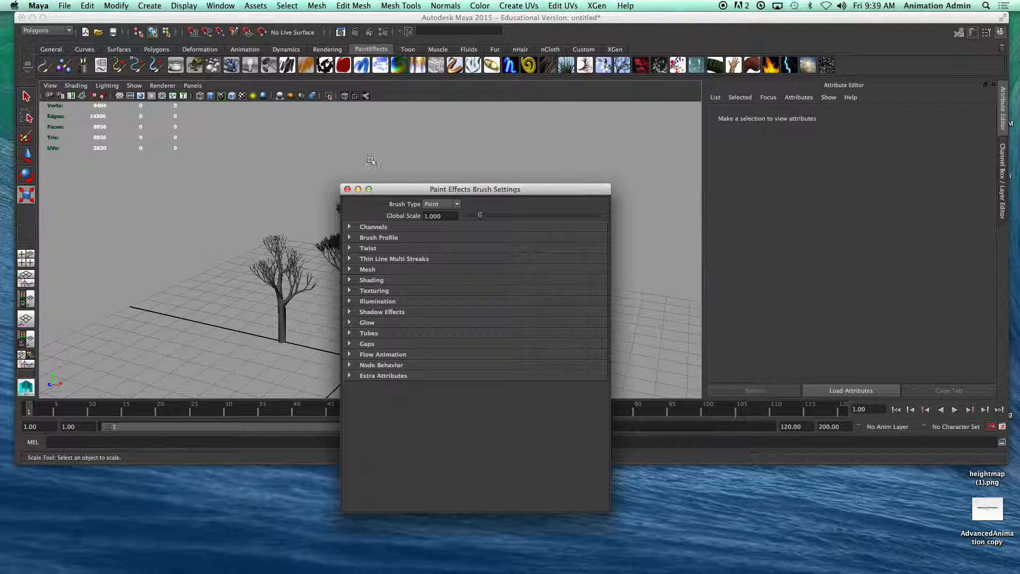
pyautogui.click(345, 189)
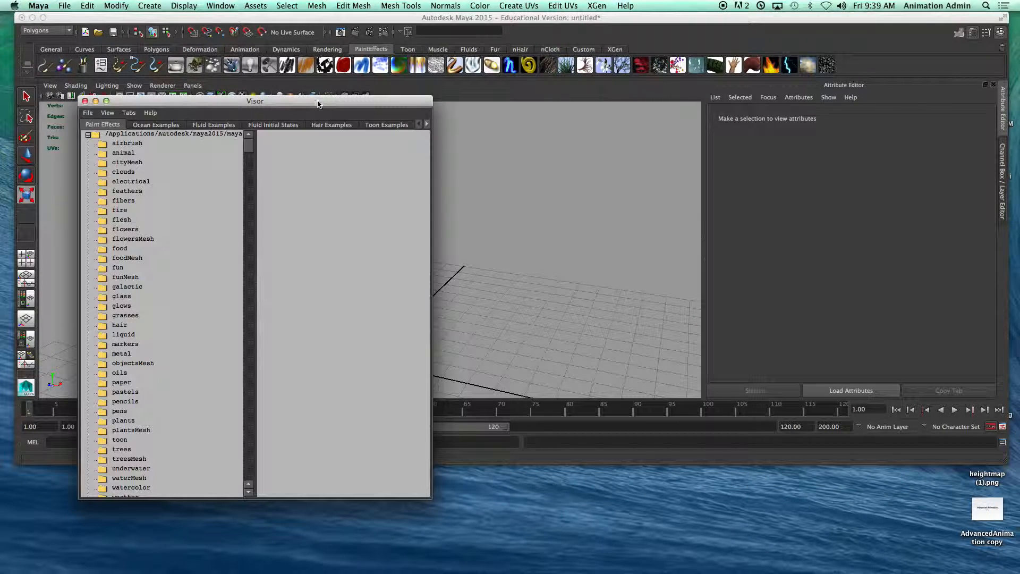
# Step: Choose the oakForest brush from the Visor's treesMesh Paint Effects folder and move the Visor clear of the trees in the viewport
pyautogui.moveTo(318, 104); pyautogui.dragTo(365, 78)
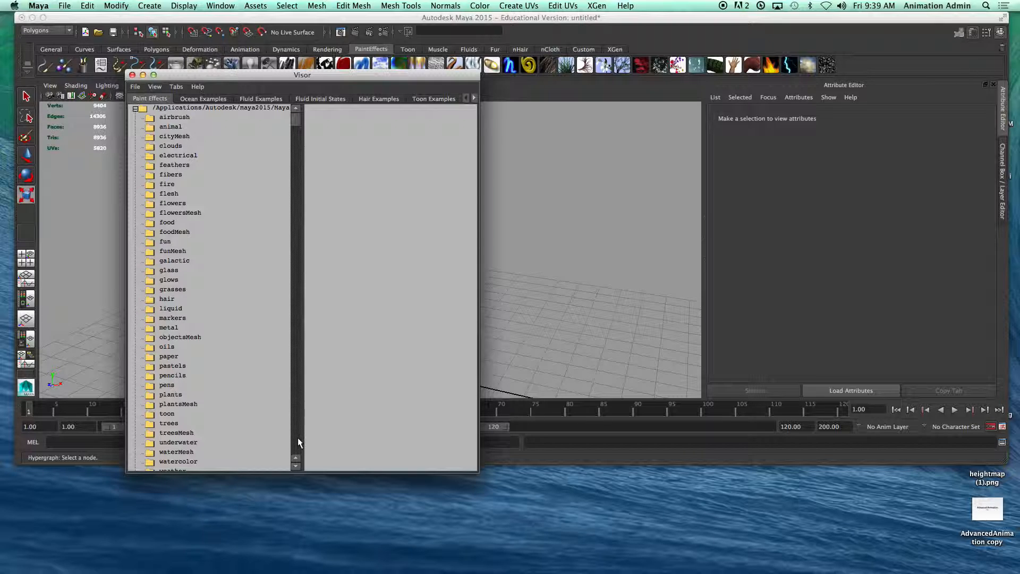
pyautogui.moveTo(295, 121); pyautogui.dragTo(296, 210)
pyautogui.click(152, 332)
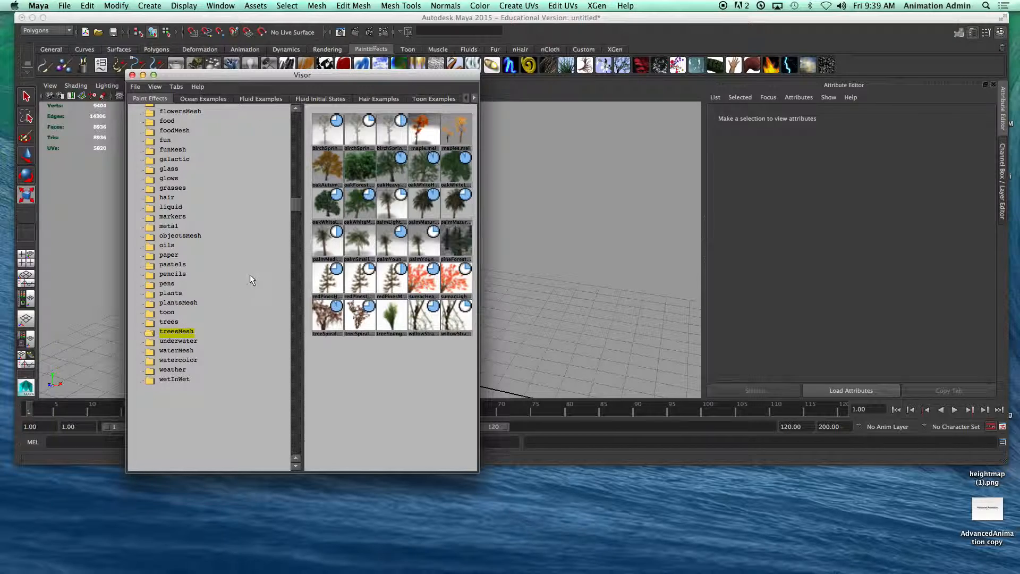
pyautogui.moveTo(352, 70); pyautogui.dragTo(202, 68)
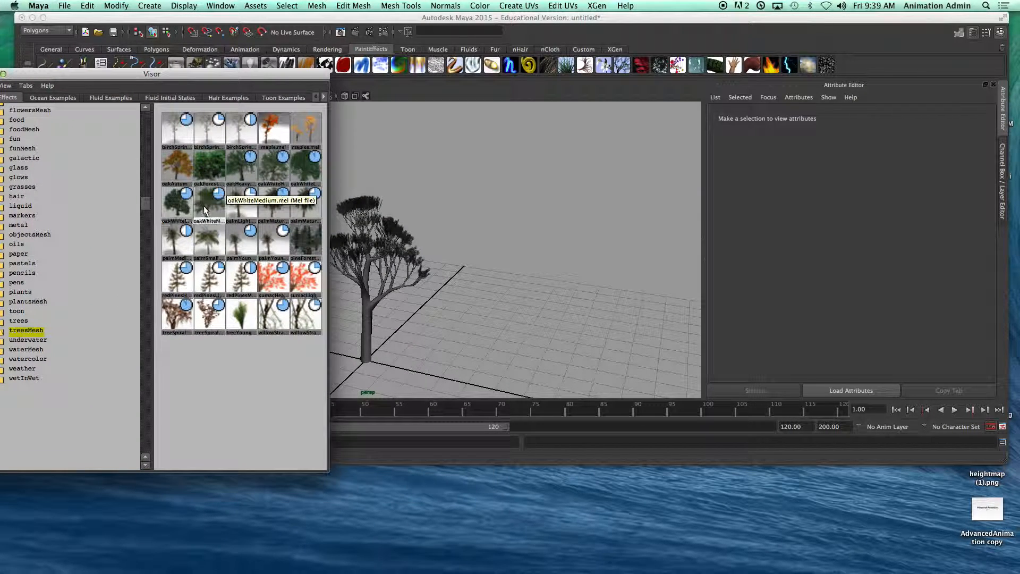
pyautogui.click(208, 168)
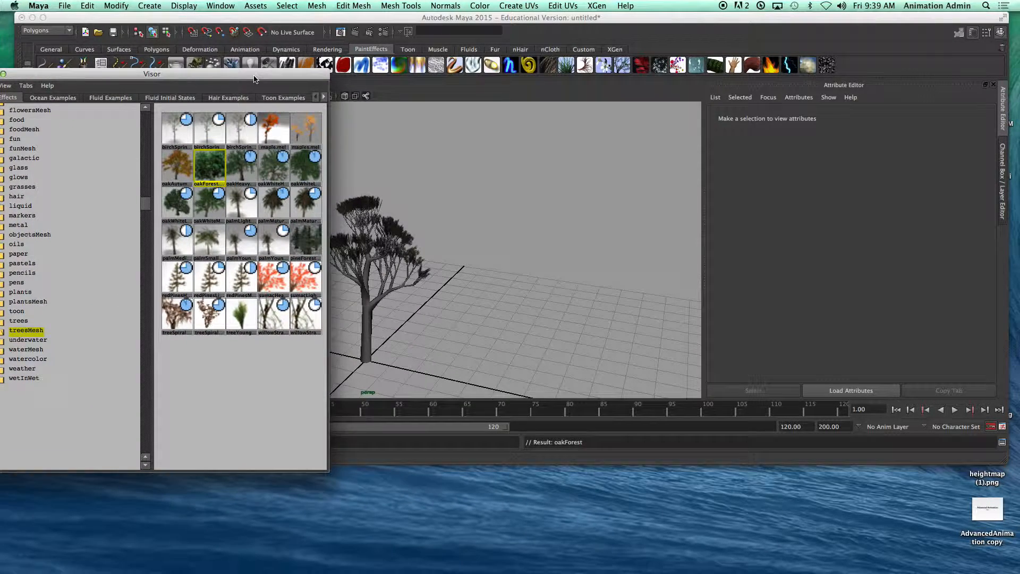
pyautogui.moveTo(254, 75); pyautogui.dragTo(38, 137)
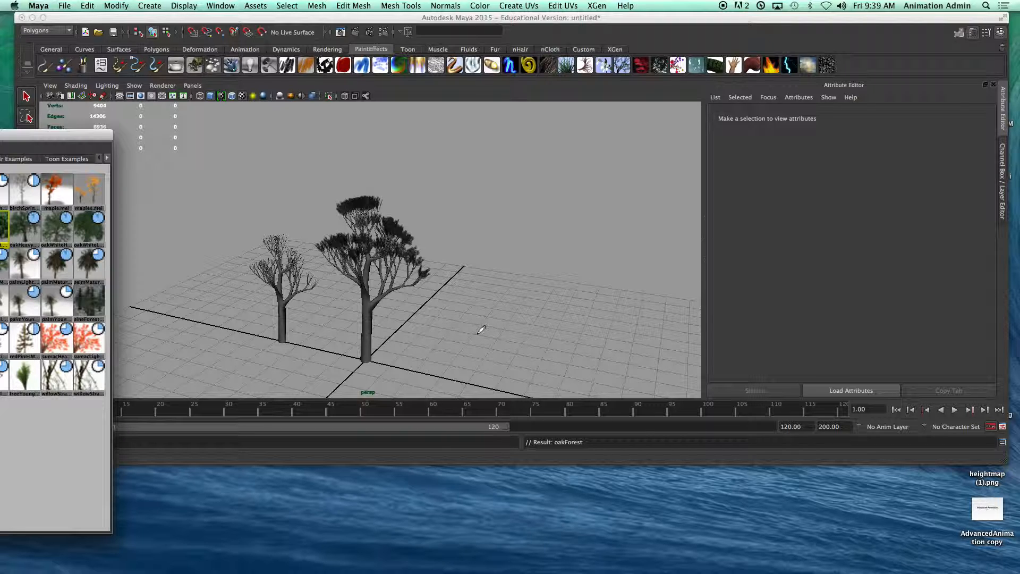
# Step: Paint a short oakForest stroke on the grid beside the large tree, render the frame, and close the render
pyautogui.moveTo(484, 340); pyautogui.dragTo(491, 277)
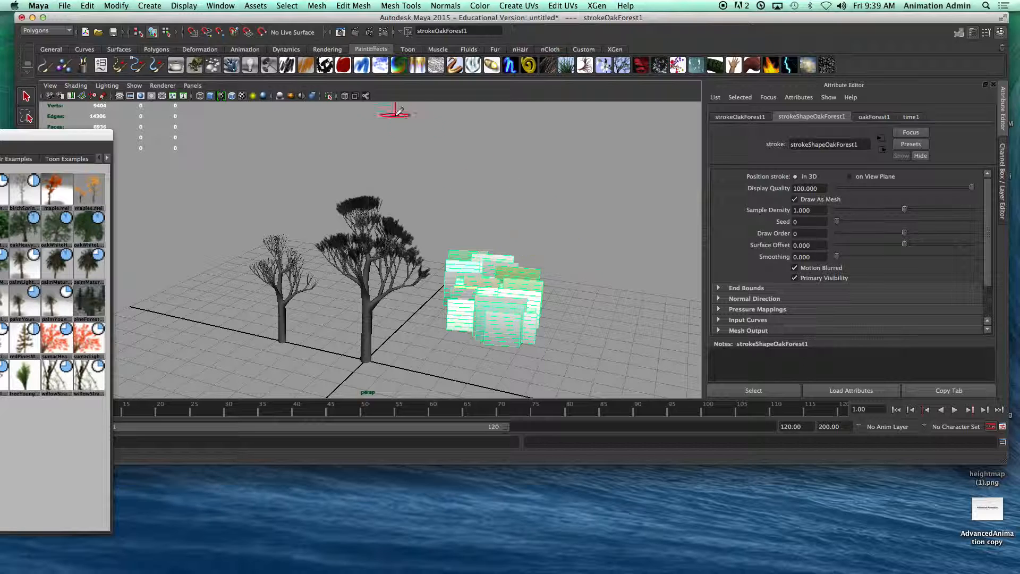
pyautogui.click(353, 30)
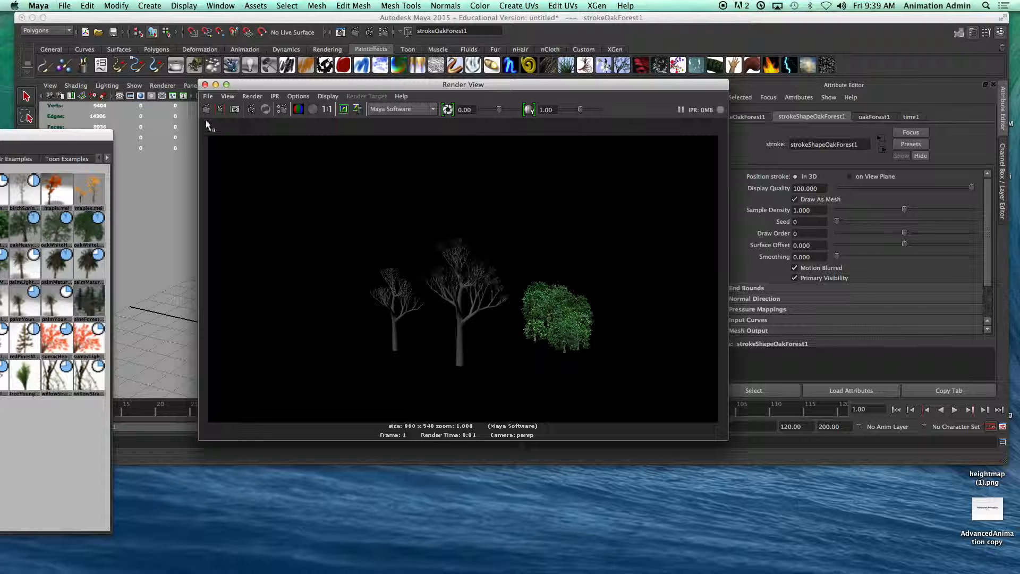
pyautogui.click(204, 85)
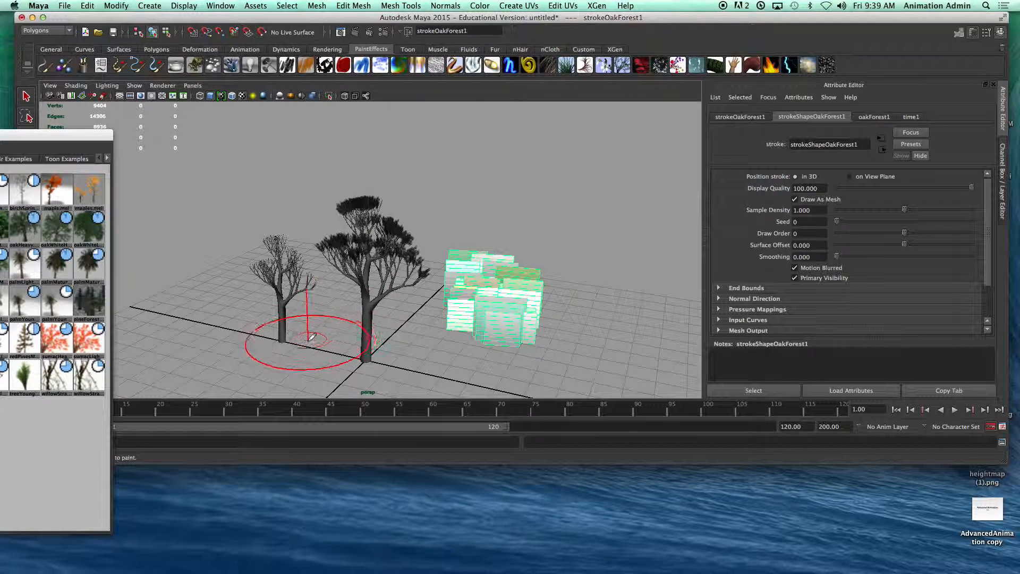
# Step: Paint a long curved oakForest stroke behind the small tree, and a second one with an enlarged brush on the large tree's far side
pyautogui.moveTo(228, 341); pyautogui.dragTo(227, 336)
pyautogui.moveTo(240, 222)
pyautogui.mouseDown()
pyautogui.moveTo(277, 154)
pyautogui.moveTo(338, 131)
pyautogui.mouseUp()
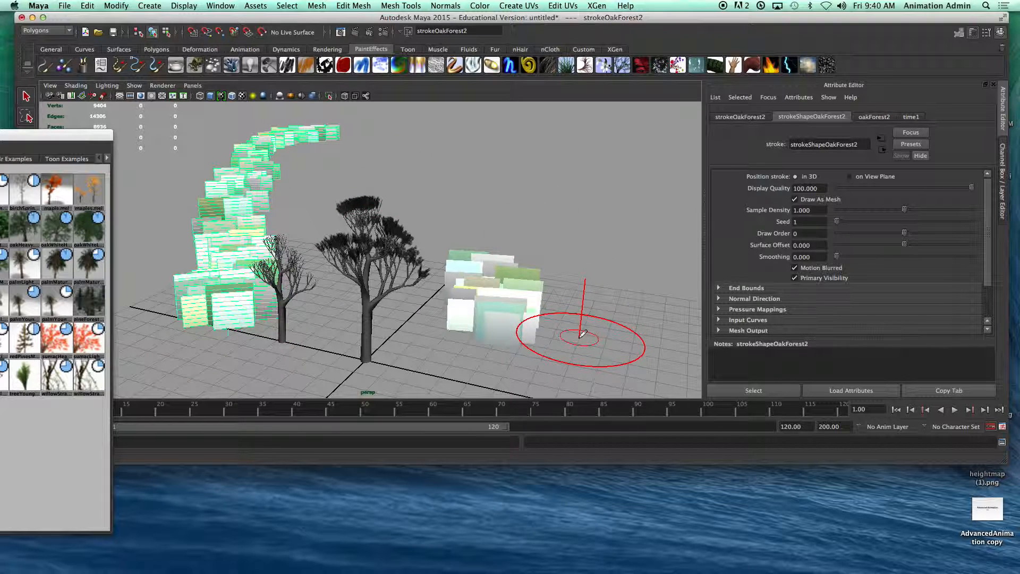
pyautogui.press('b')
pyautogui.moveTo(572, 323); pyautogui.dragTo(662, 359)
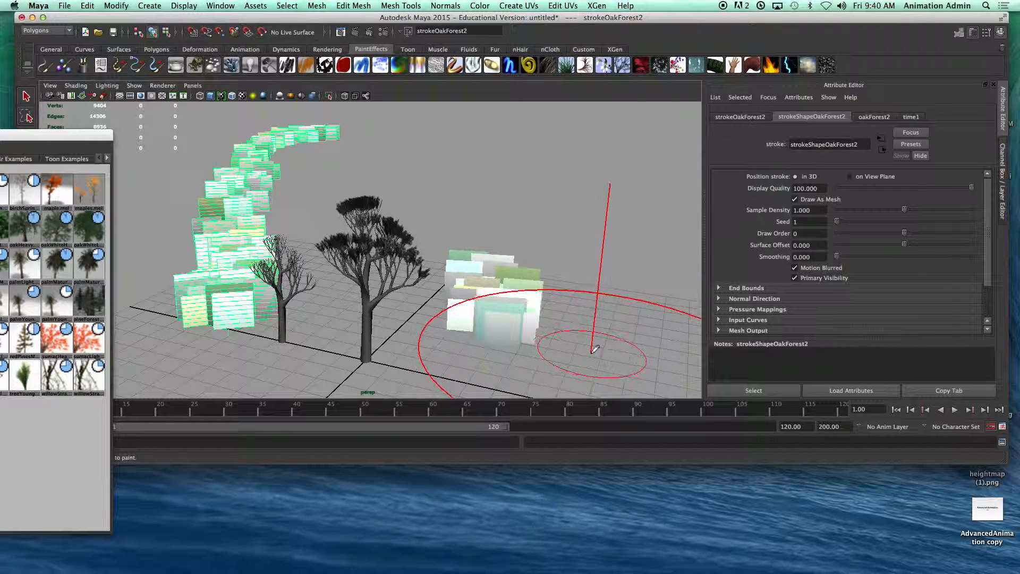
pyautogui.moveTo(583, 280)
pyautogui.mouseDown()
pyautogui.moveTo(558, 176)
pyautogui.moveTo(531, 122)
pyautogui.moveTo(509, 106)
pyautogui.mouseUp()
# Step: Render the perspective view with all the oakForest strokes and reposition the Render View to inspect the result
pyautogui.click(355, 33)
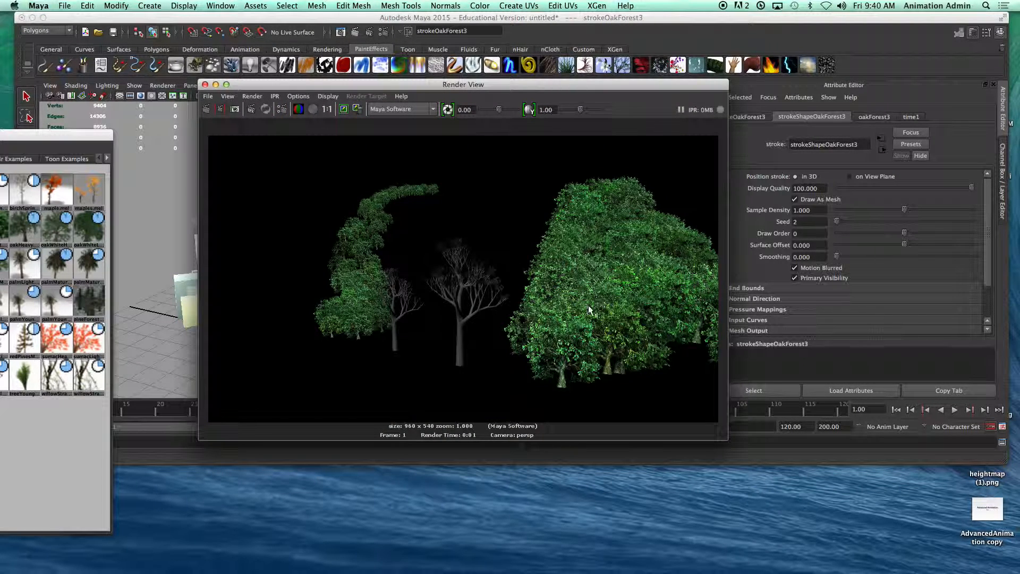
pyautogui.moveTo(562, 86); pyautogui.dragTo(589, 109)
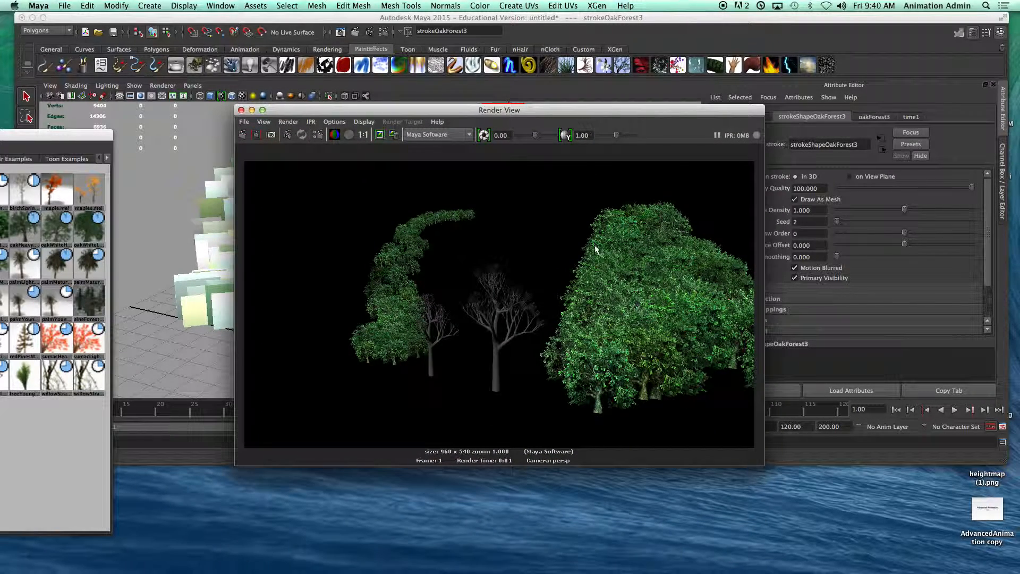
pyautogui.moveTo(612, 113); pyautogui.dragTo(646, 152)
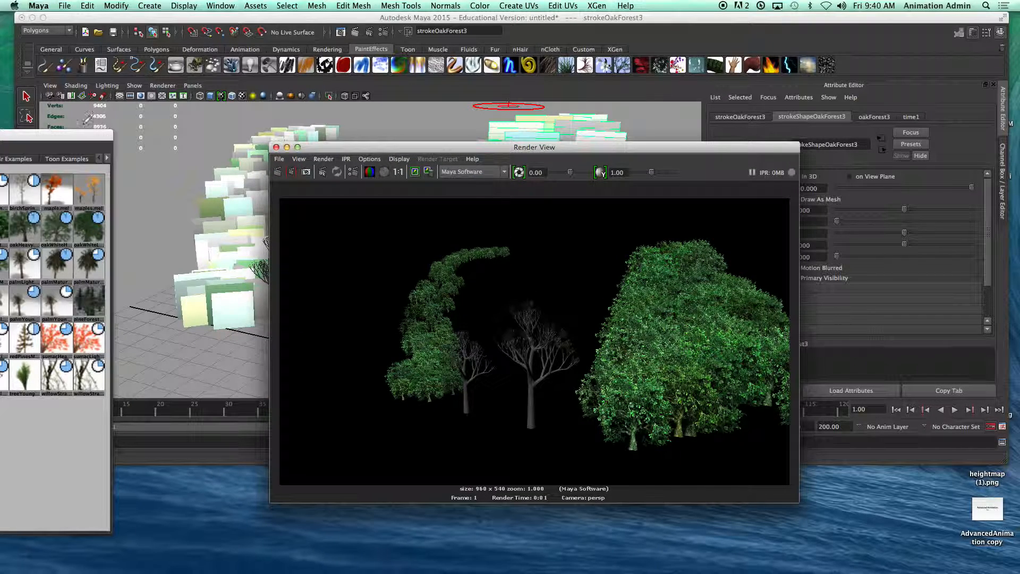
pyautogui.moveTo(348, 148)
pyautogui.mouseDown()
pyautogui.moveTo(337, 358)
pyautogui.moveTo(331, 123)
pyautogui.mouseUp()
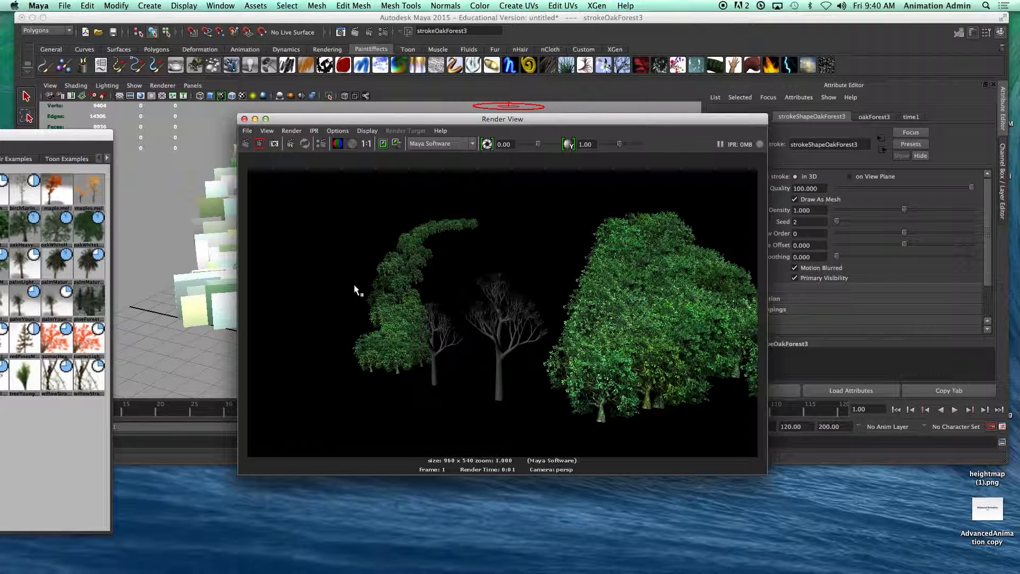
pyautogui.moveTo(500, 568)
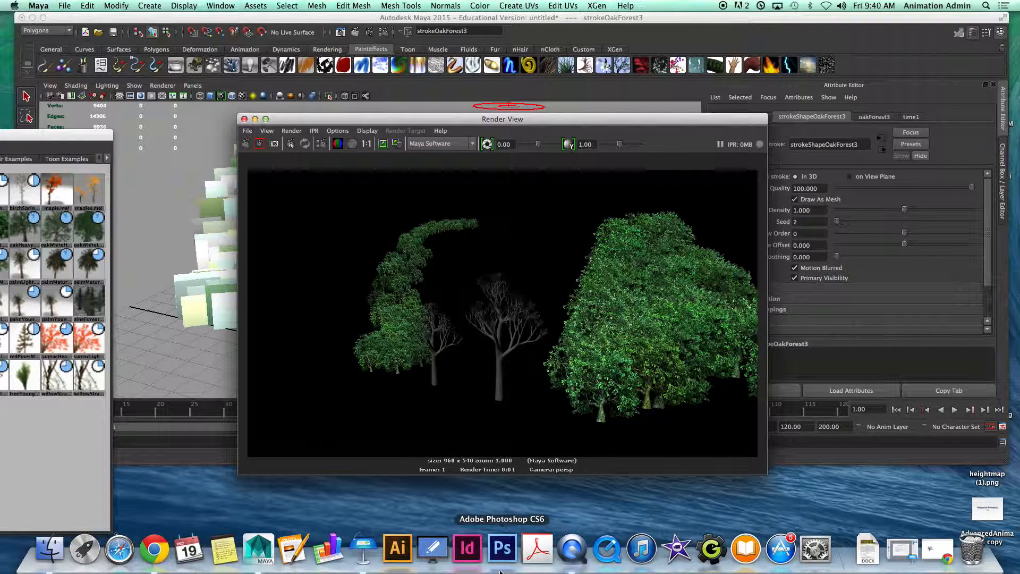